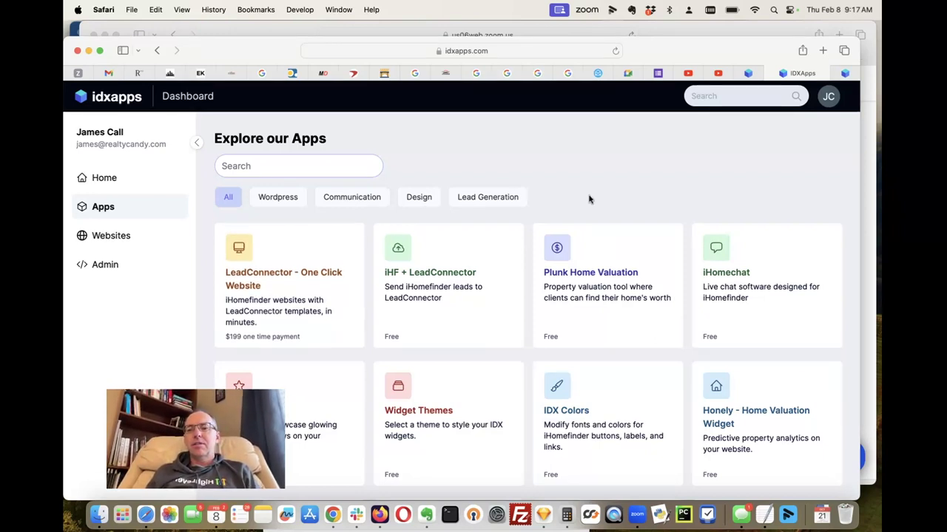
# Find the Testimonials app in the apps catalogue and open its details.
pyautogui.scroll(-4, 590, 199)
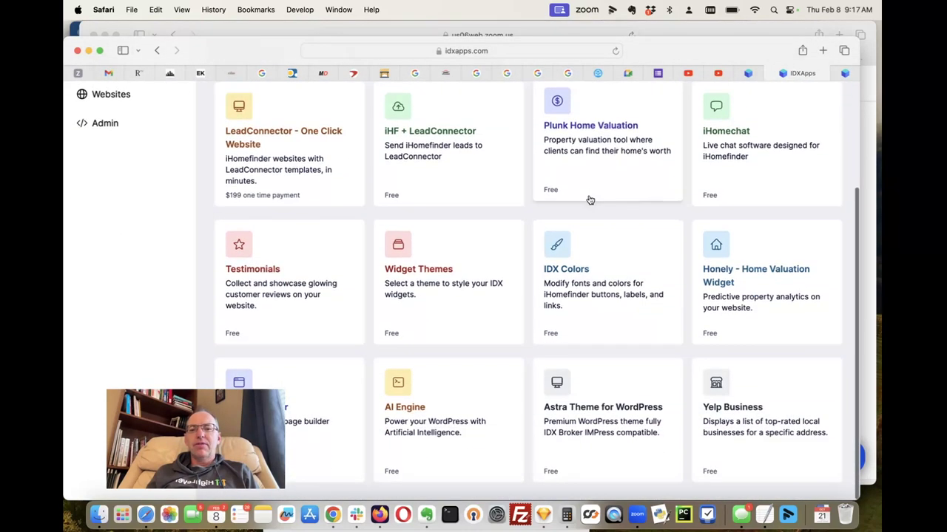
pyautogui.click(302, 254)
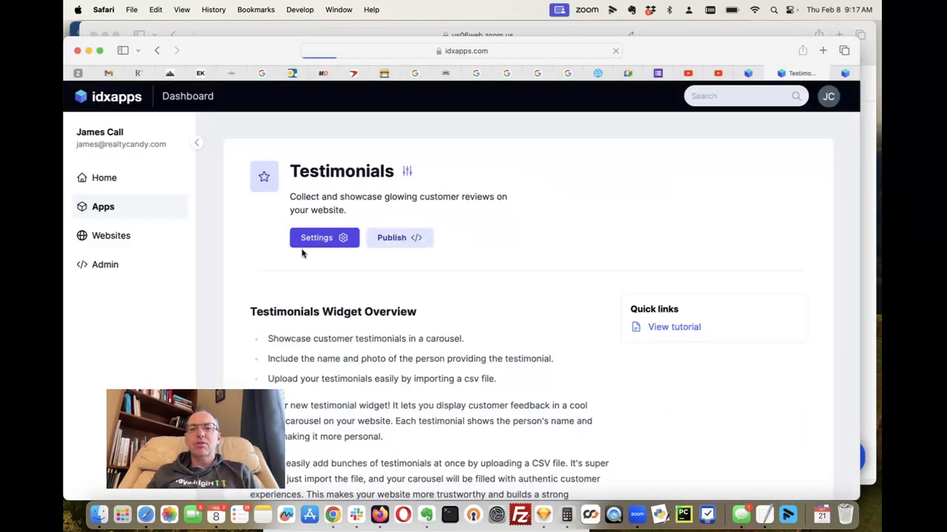
pyautogui.click(120, 210)
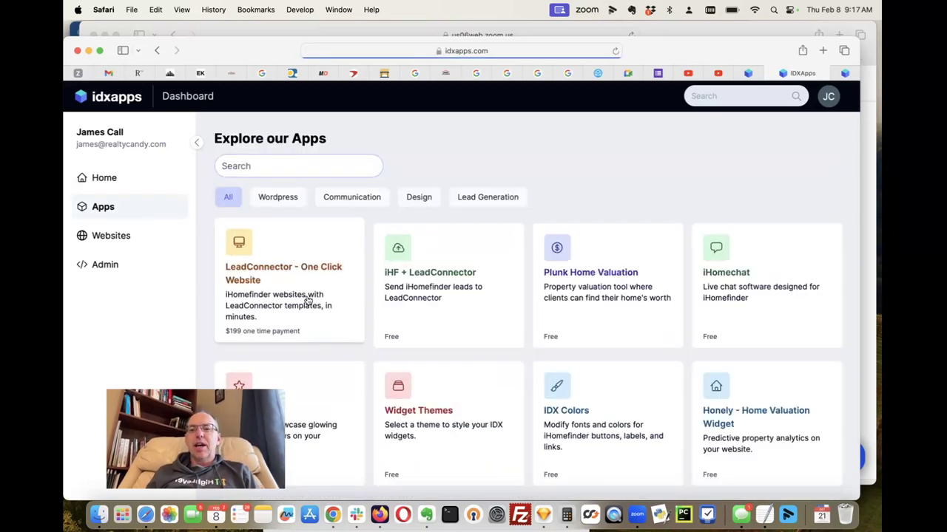
pyautogui.scroll(-1, 449, 292)
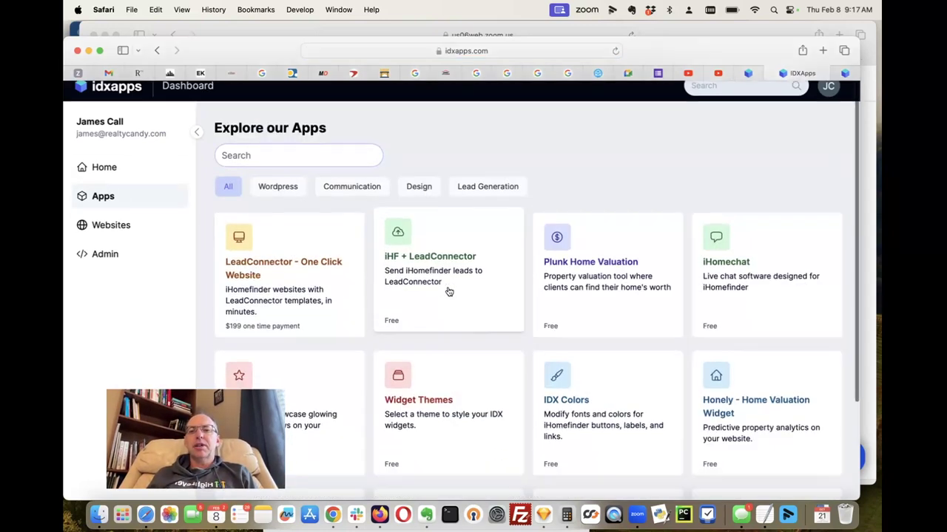
pyautogui.scroll(-1, 449, 291)
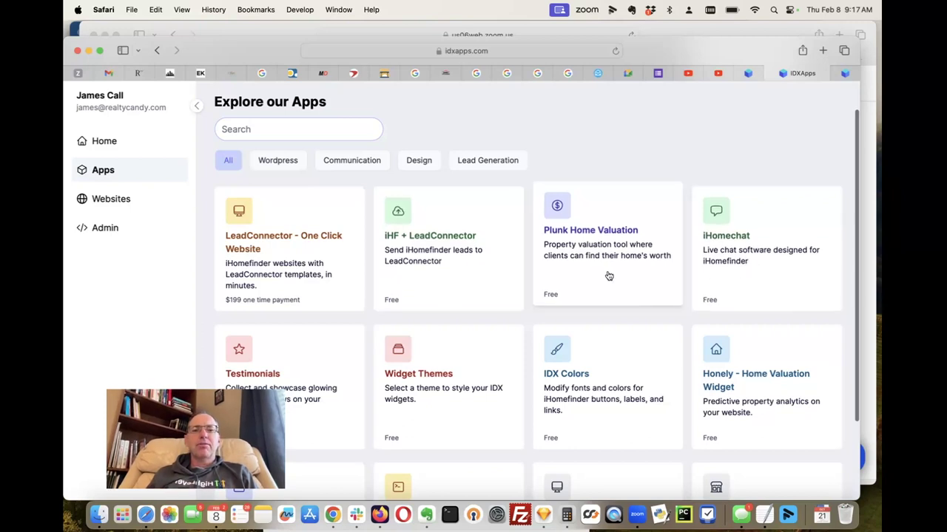
pyautogui.scroll(-3, 609, 276)
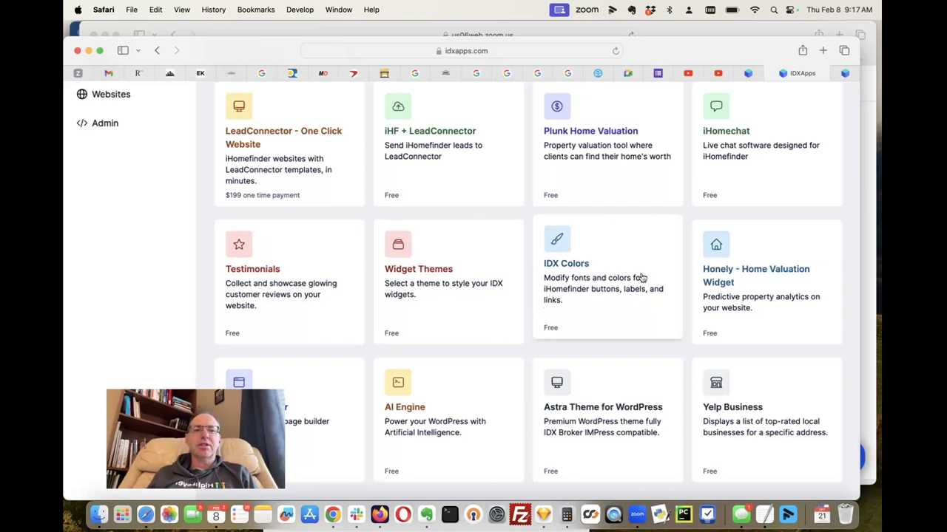
pyautogui.scroll(-1, 715, 299)
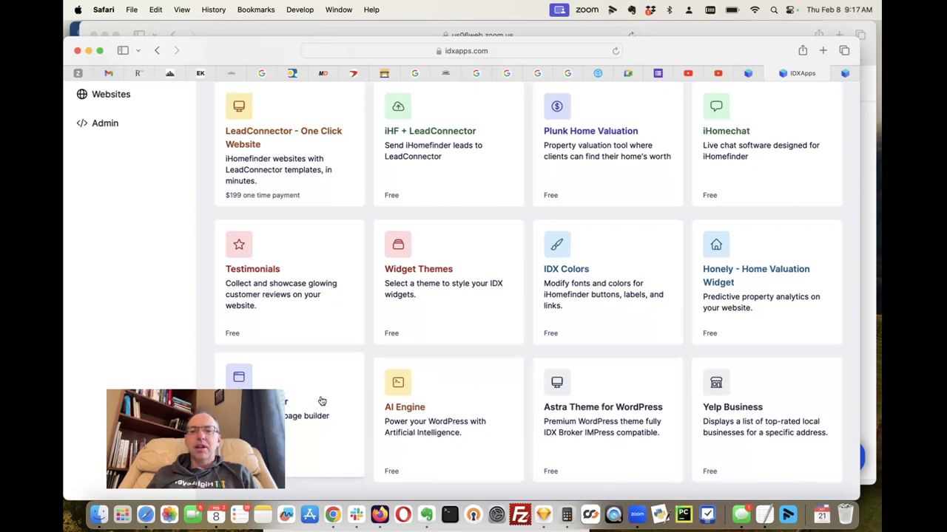
pyautogui.moveTo(257, 387)
pyautogui.mouseDown()
pyautogui.moveTo(221, 413)
pyautogui.moveTo(267, 371)
pyautogui.mouseUp()
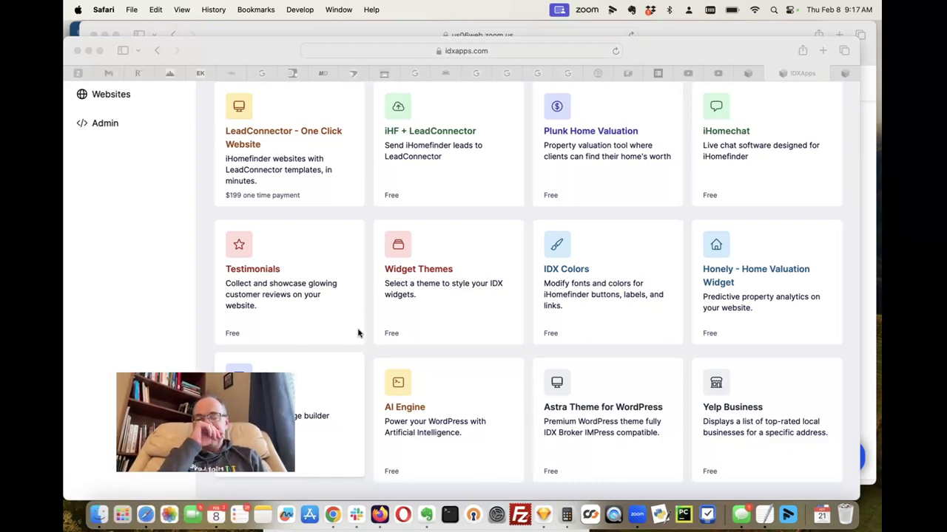
pyautogui.click(281, 260)
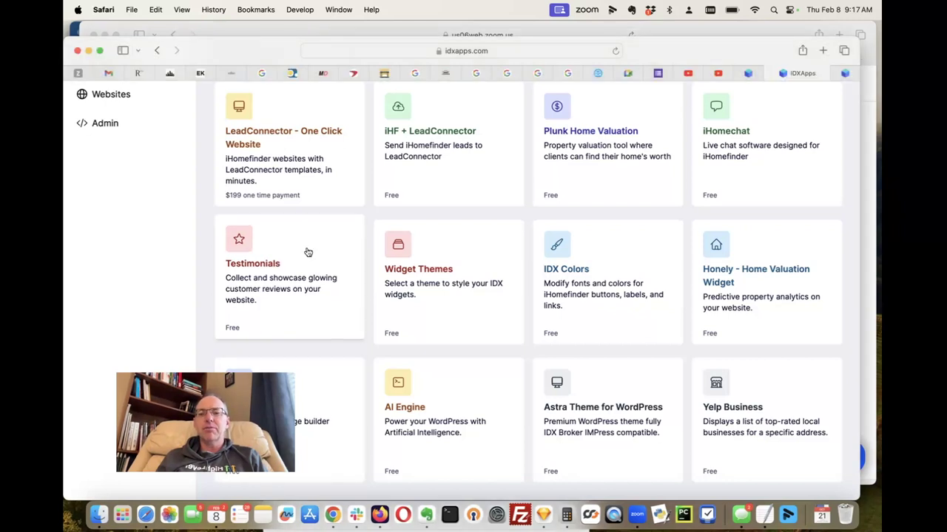
pyautogui.click(311, 252)
pyautogui.scroll(-1, 365, 284)
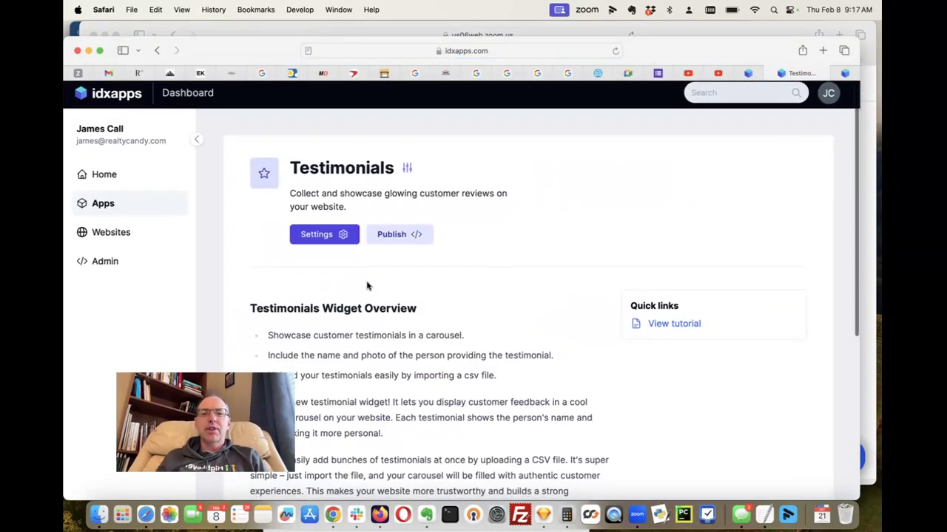
# Open the widget settings, check the limit, and review Design options, keeping Carousel.
pyautogui.click(325, 232)
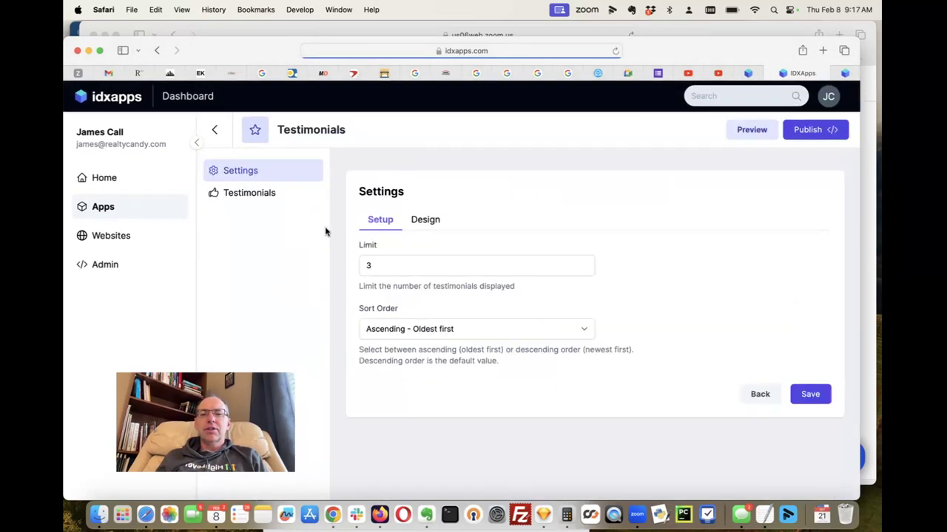
pyautogui.click(385, 267)
pyautogui.click(425, 222)
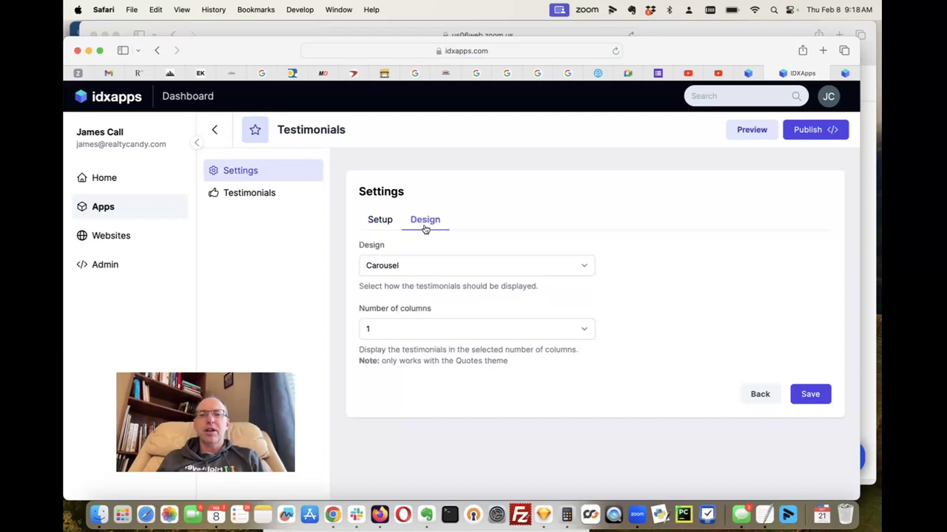
pyautogui.click(435, 266)
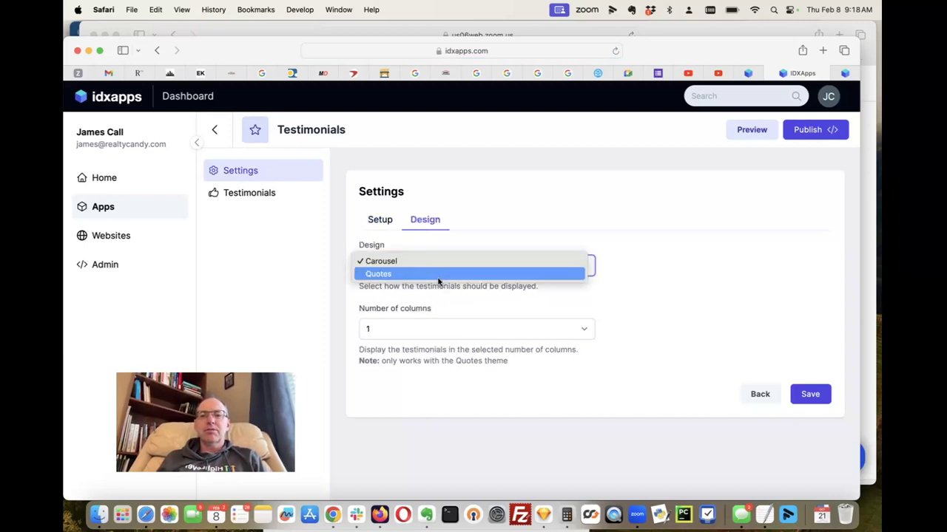
pyautogui.click(607, 303)
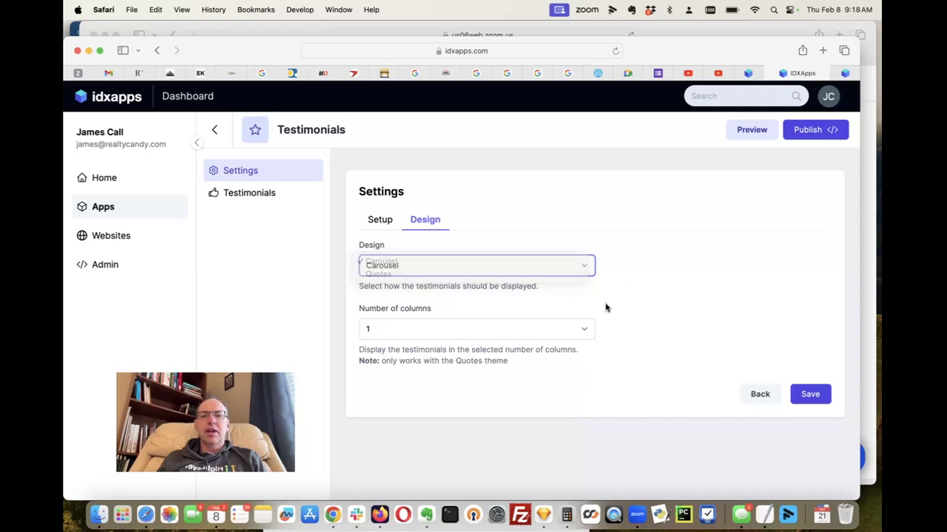
# Show the saved testimonials list and scroll through it to spot duplicates.
pyautogui.click(282, 197)
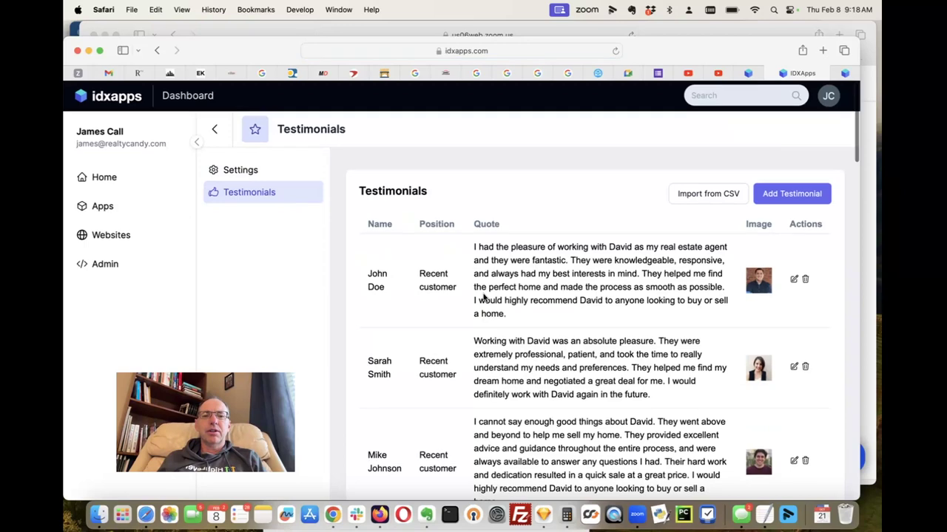
pyautogui.scroll(-5, 483, 295)
pyautogui.scroll(-3, 484, 296)
pyautogui.scroll(-6, 485, 296)
pyautogui.scroll(-2, 485, 296)
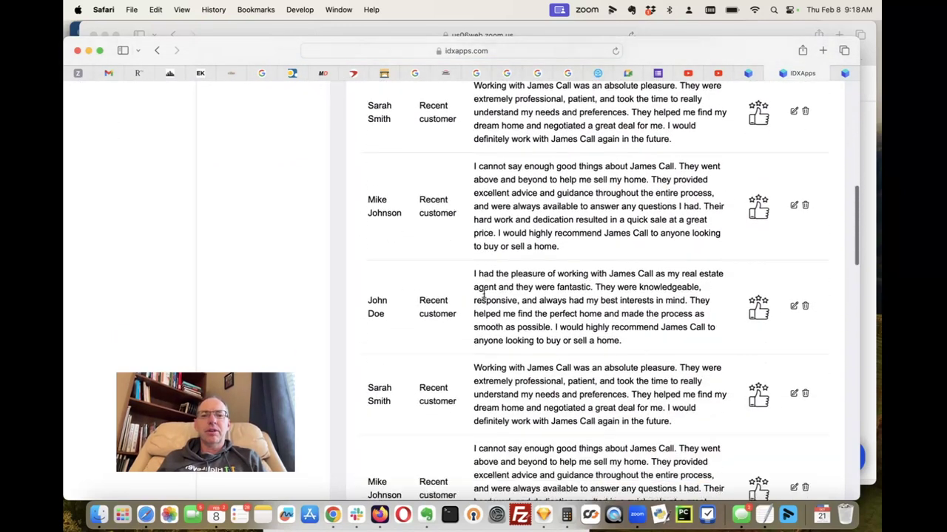
pyautogui.scroll(-7, 484, 296)
pyautogui.scroll(-2, 483, 294)
pyautogui.scroll(-3, 483, 295)
pyautogui.scroll(-3, 482, 295)
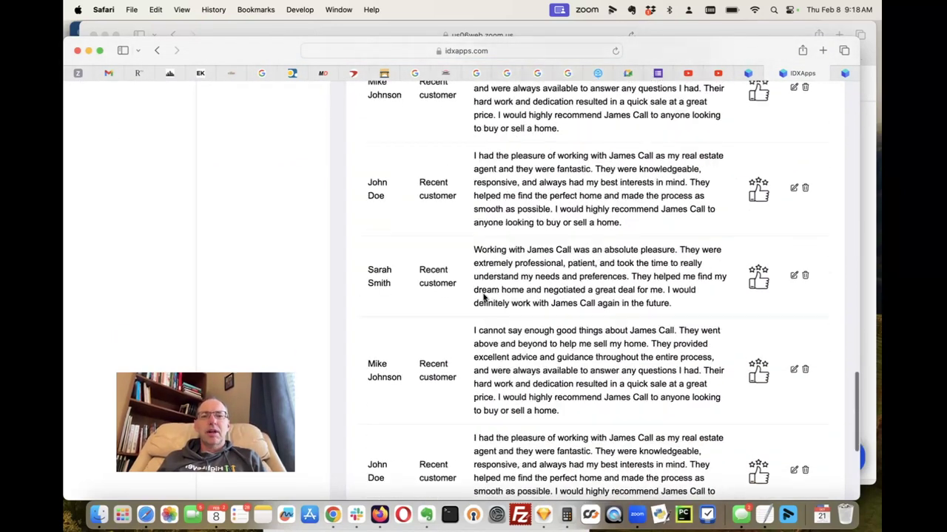
pyautogui.scroll(-4, 483, 295)
pyautogui.scroll(-2, 483, 295)
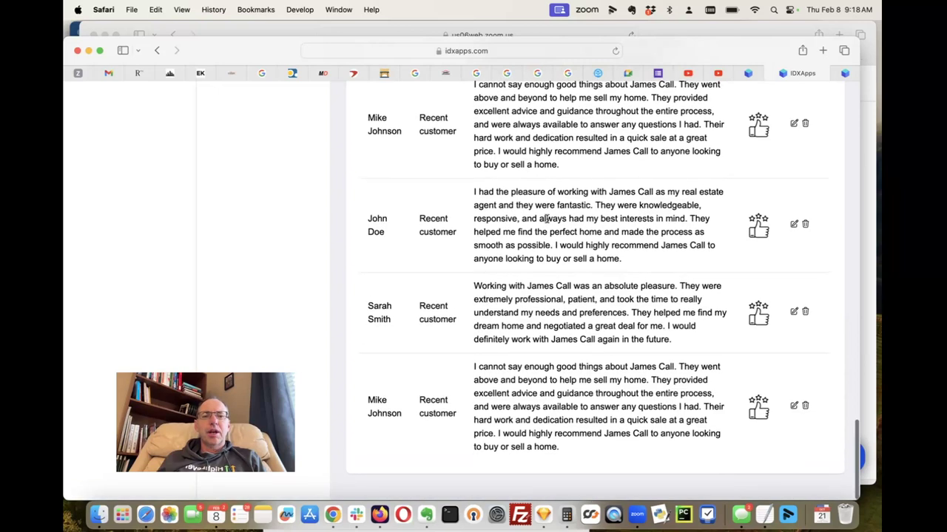
pyautogui.scroll(-1, 547, 218)
pyautogui.scroll(15, 547, 218)
pyautogui.scroll(5, 546, 218)
pyautogui.scroll(-5, 546, 219)
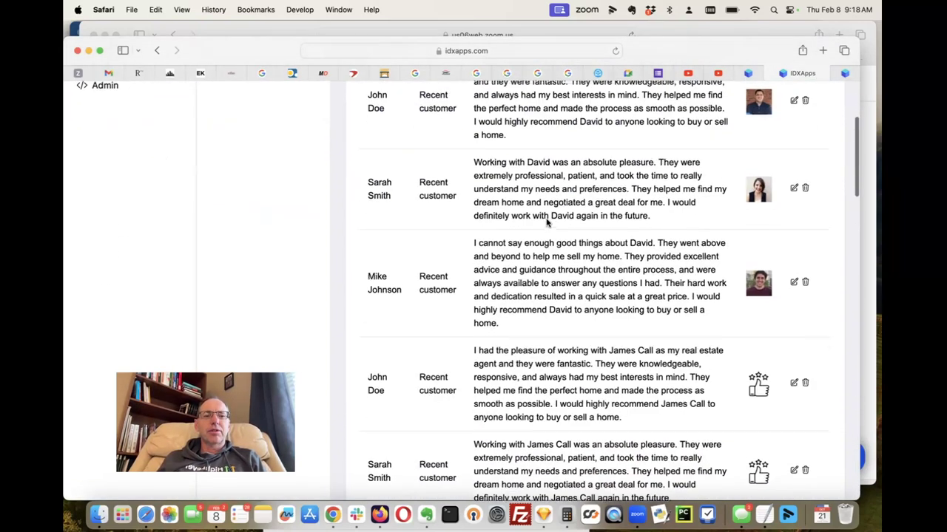
pyautogui.scroll(-2, 547, 219)
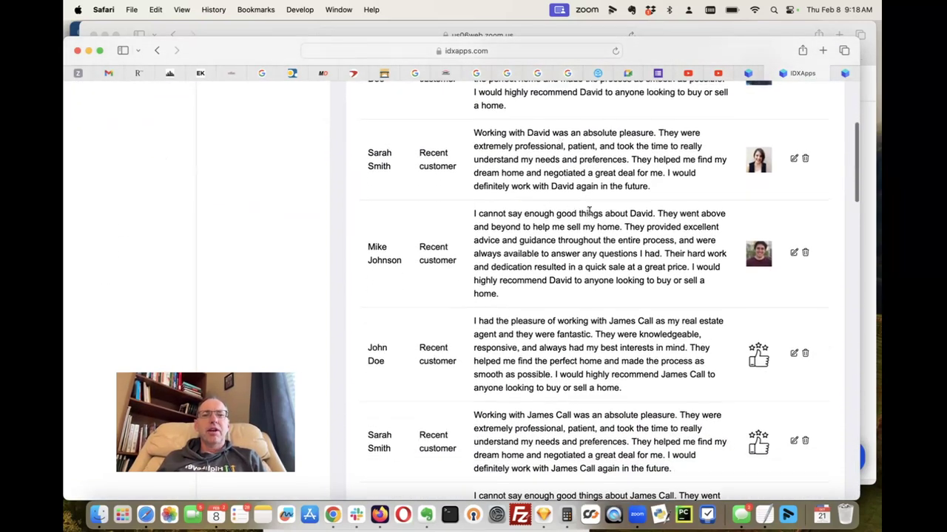
pyautogui.scroll(1, 584, 211)
pyautogui.scroll(-2, 601, 318)
pyautogui.scroll(-4, 605, 319)
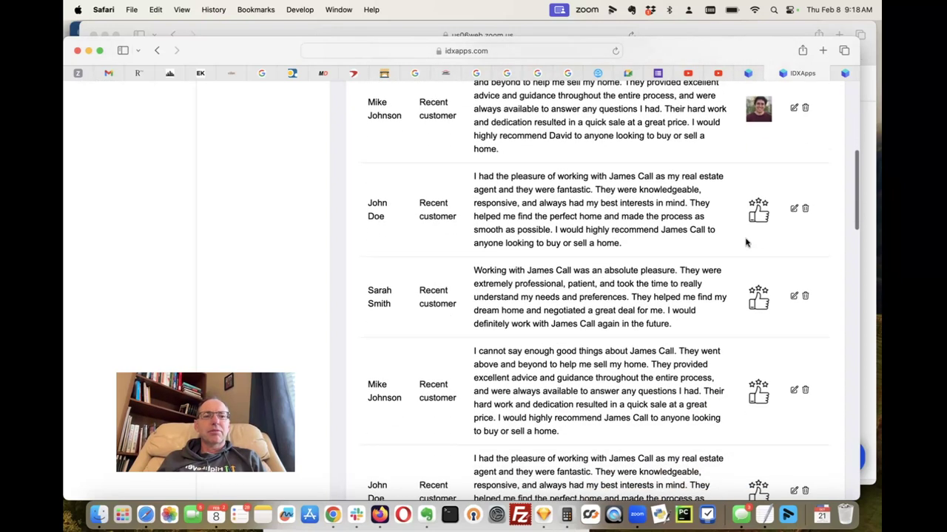
# Delete two duplicate testimonials, confirming each with 'Yes, I'm sure'.
pyautogui.click(806, 212)
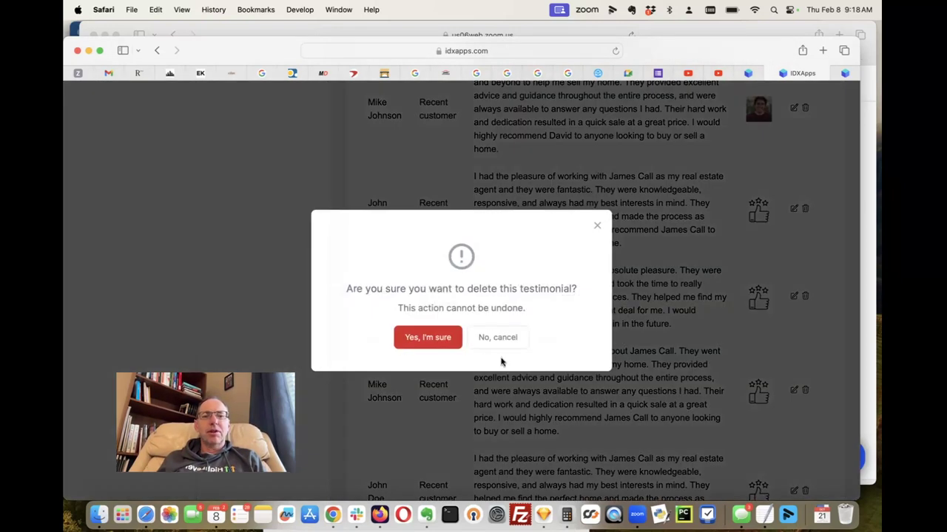
pyautogui.click(428, 339)
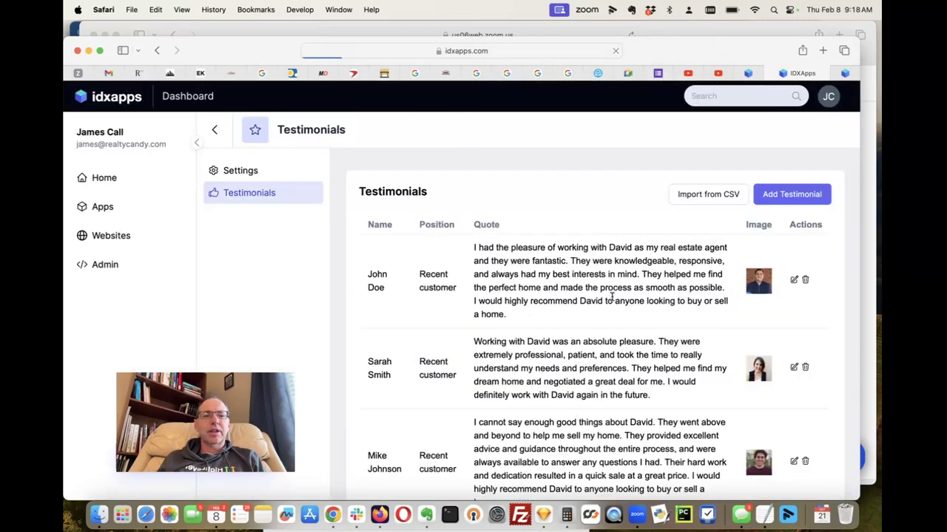
pyautogui.scroll(-5, 729, 365)
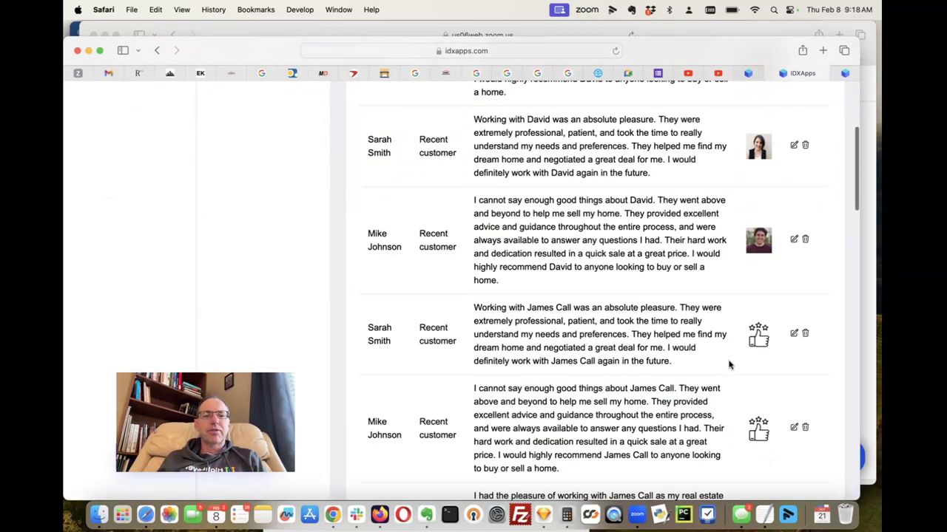
pyautogui.click(807, 334)
pyautogui.click(423, 338)
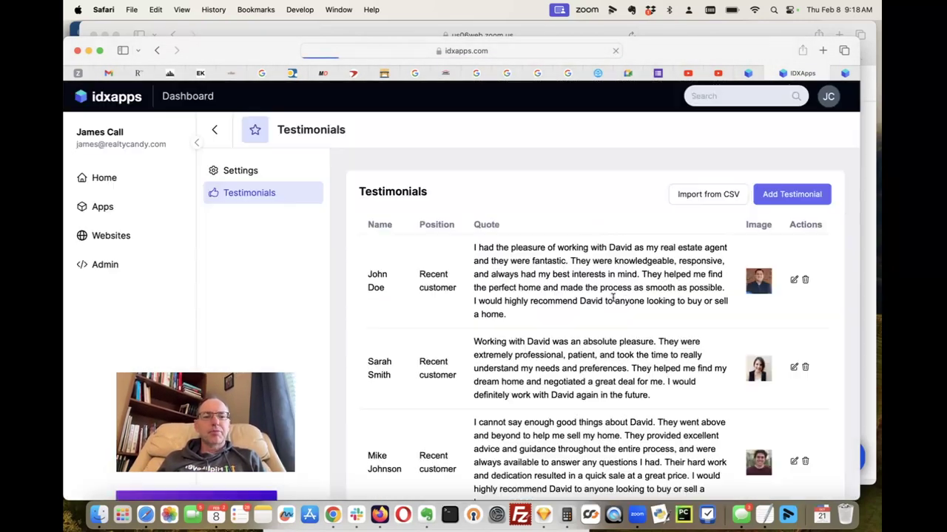
pyautogui.scroll(-5, 780, 353)
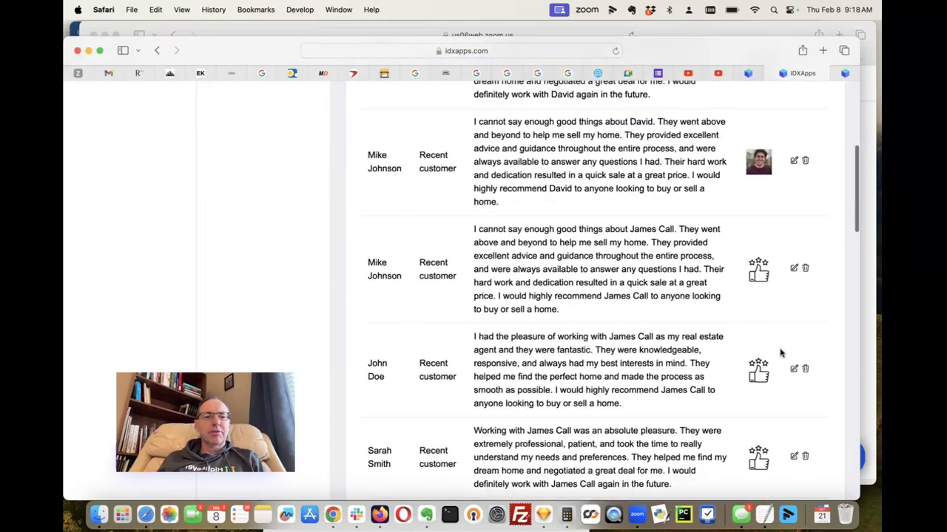
# Edit the testimonial, replacing both mentions of the agent's name in the quote with 'RealtyCandy'.
pyautogui.click(794, 270)
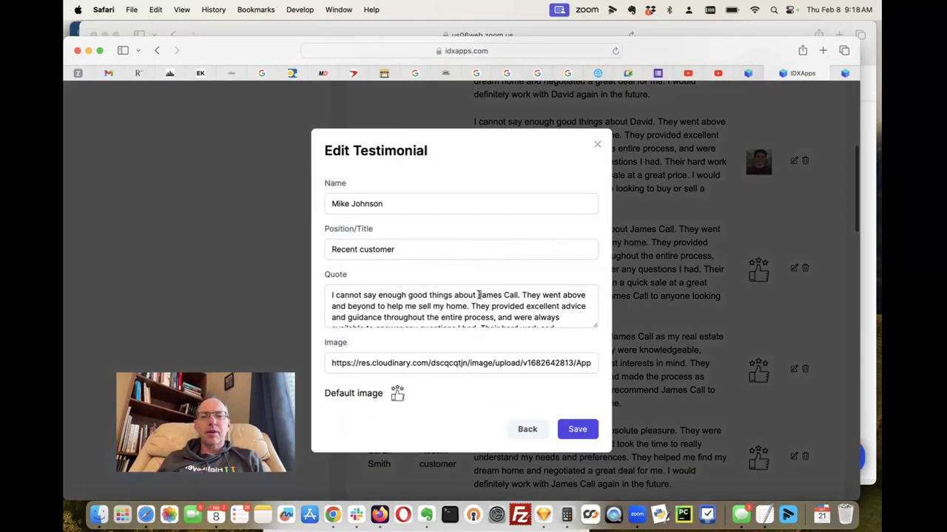
pyautogui.moveTo(478, 295); pyautogui.dragTo(519, 295)
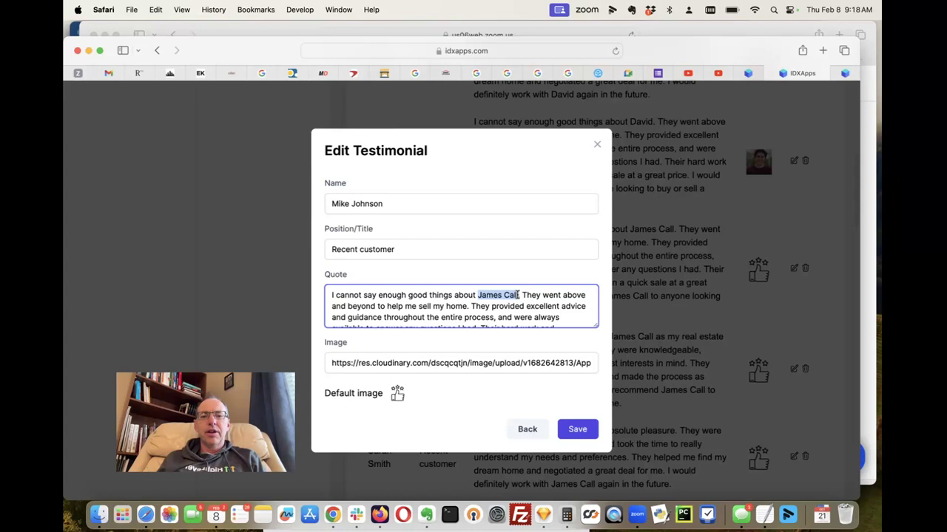
pyautogui.write('Re')
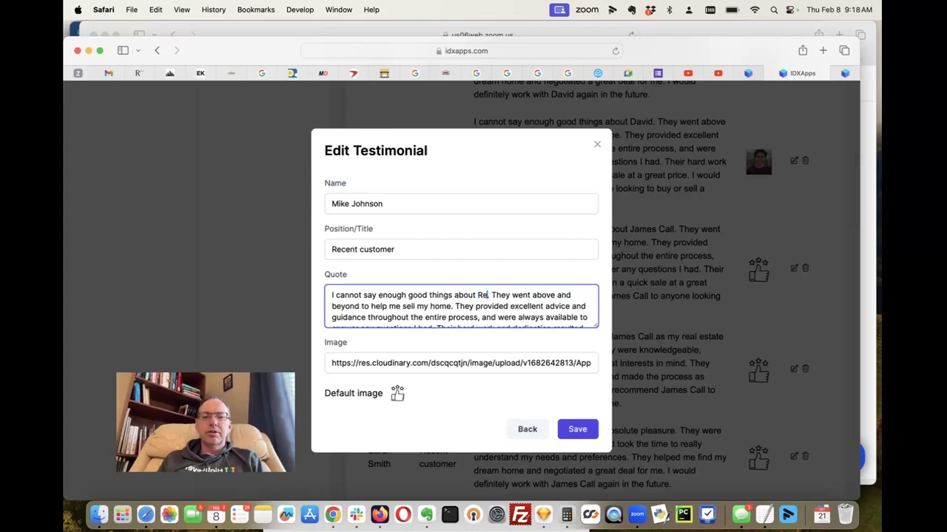
pyautogui.write('alty')
pyautogui.write('Cand')
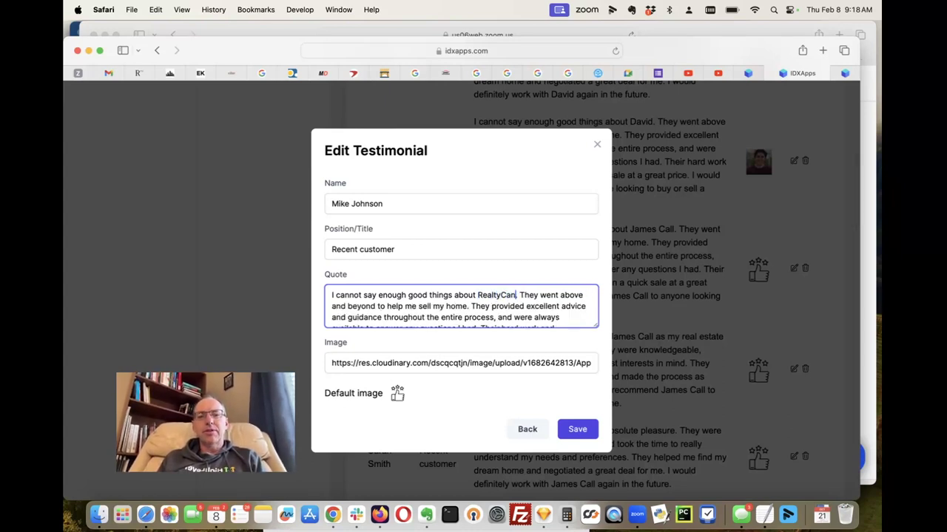
pyautogui.write('y')
pyautogui.scroll(-1, 528, 306)
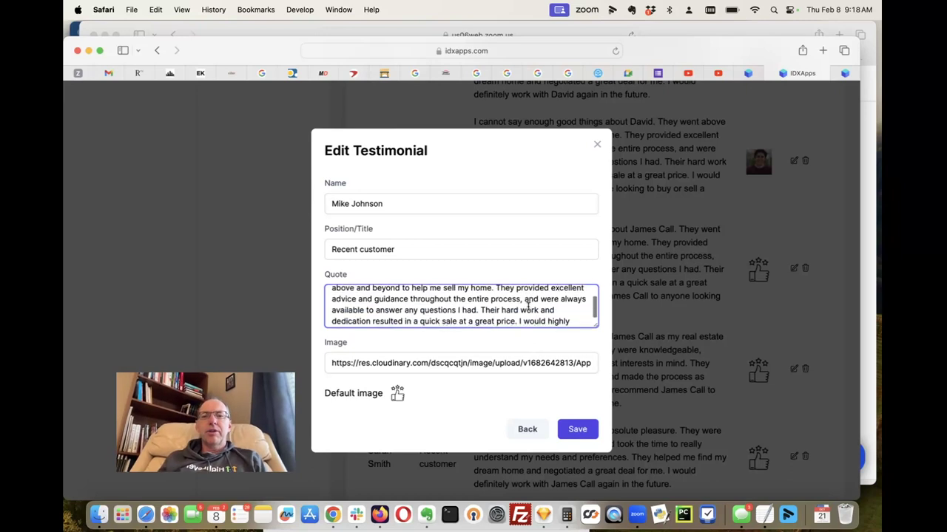
pyautogui.scroll(-2, 511, 305)
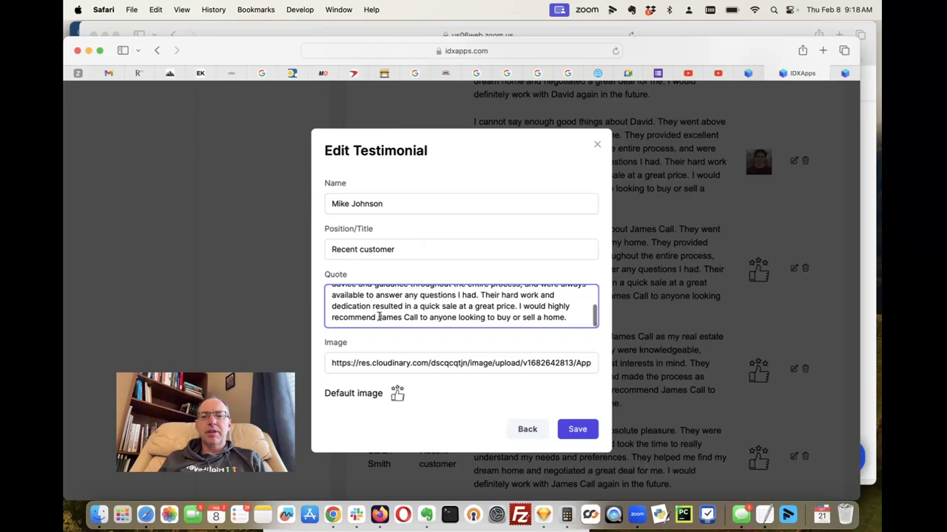
pyautogui.moveTo(378, 318); pyautogui.dragTo(407, 318)
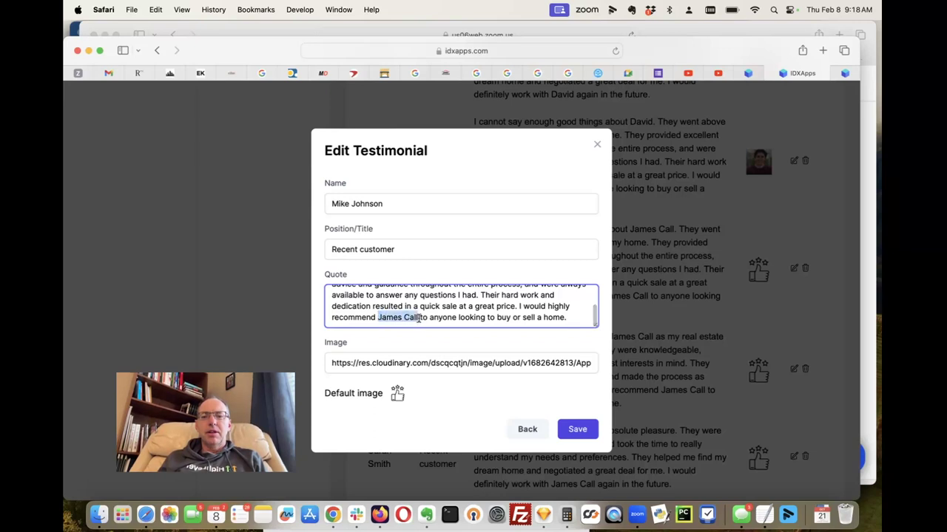
pyautogui.write('Realty')
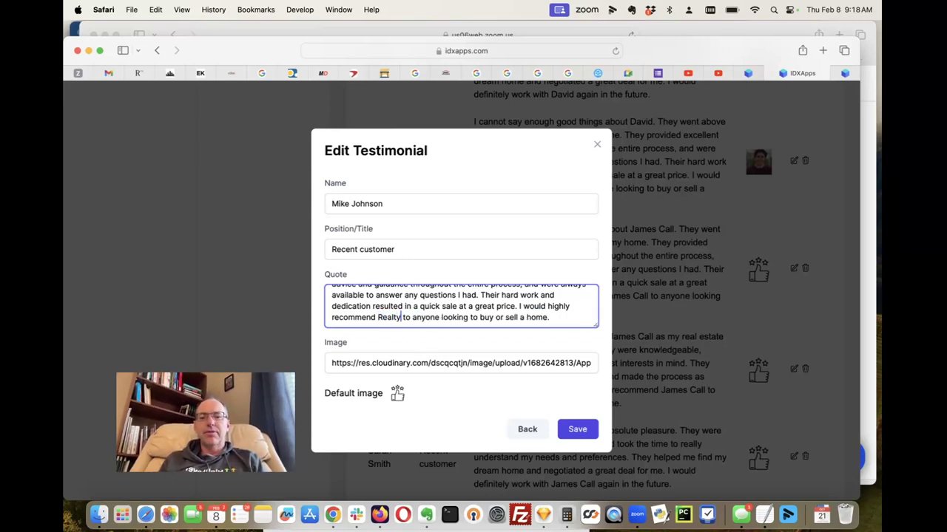
pyautogui.write('Candy')
pyautogui.scroll(-3, 451, 353)
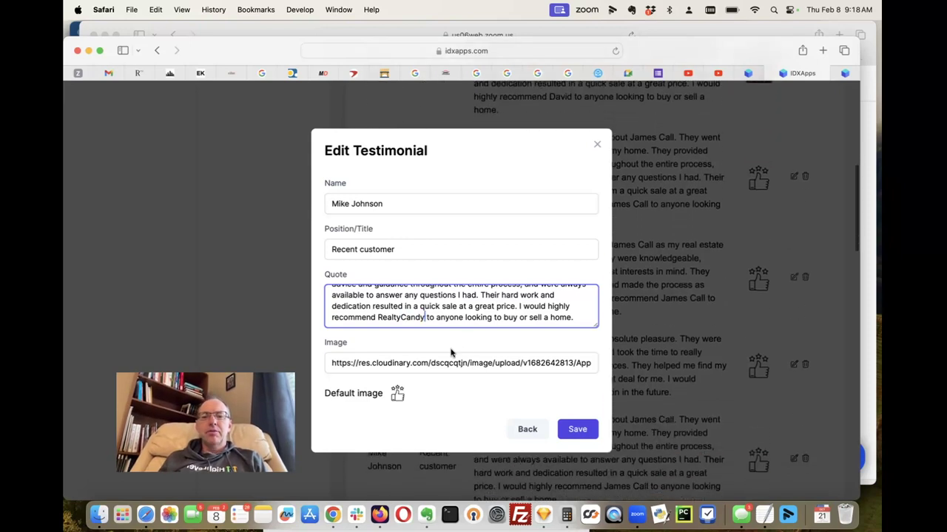
pyautogui.scroll(1, 466, 353)
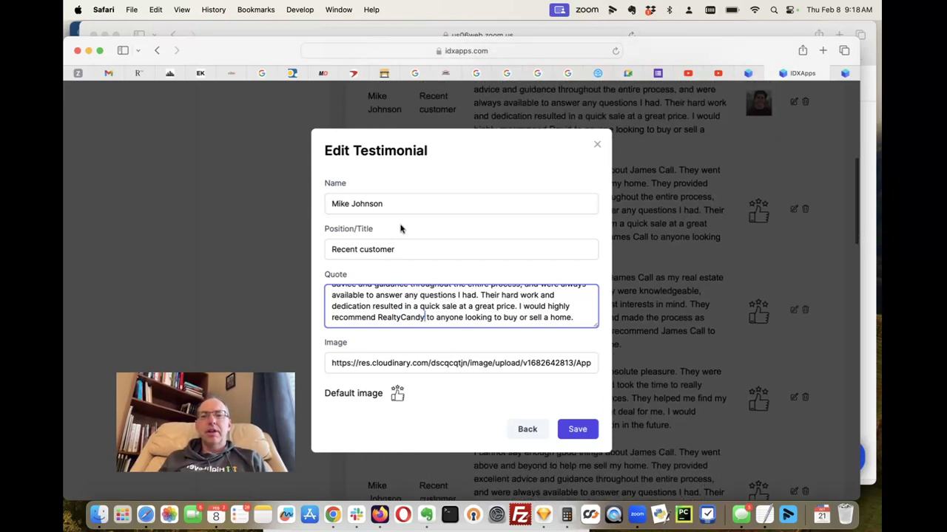
# Change the reviewer's surname in the Name field and save the testimonial.
pyautogui.doubleClick(354, 203)
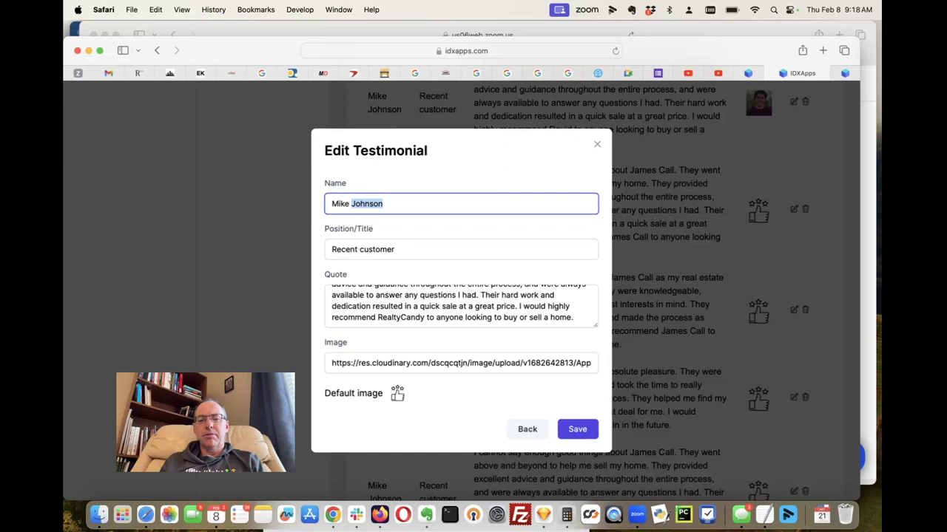
pyautogui.write('Jordan')
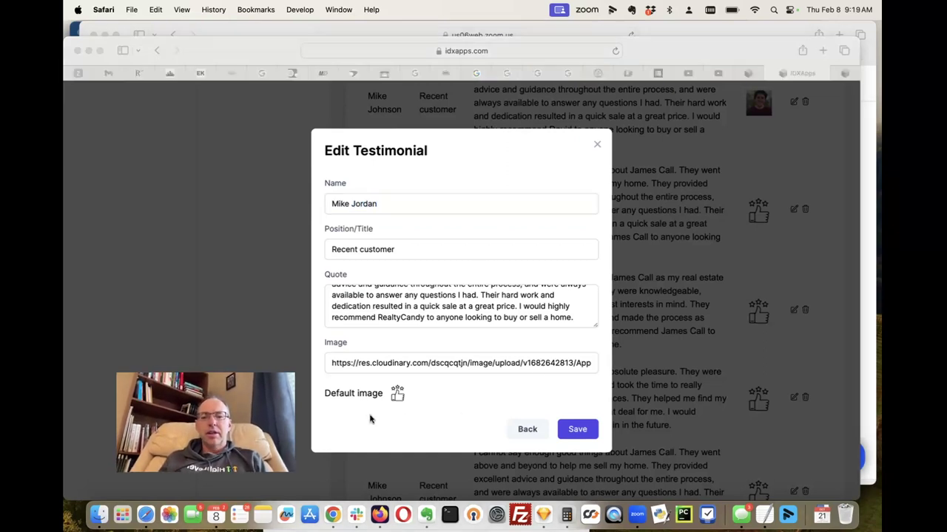
pyautogui.click(577, 432)
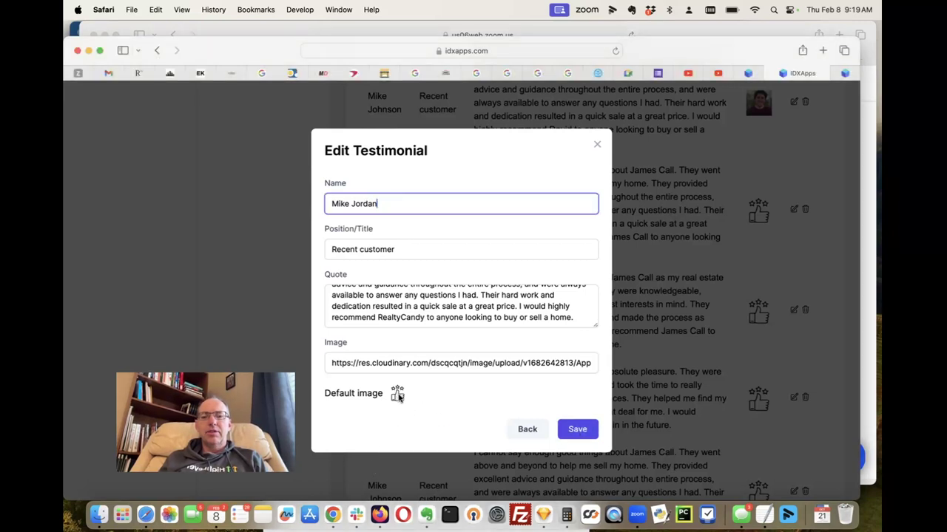
pyautogui.click(584, 430)
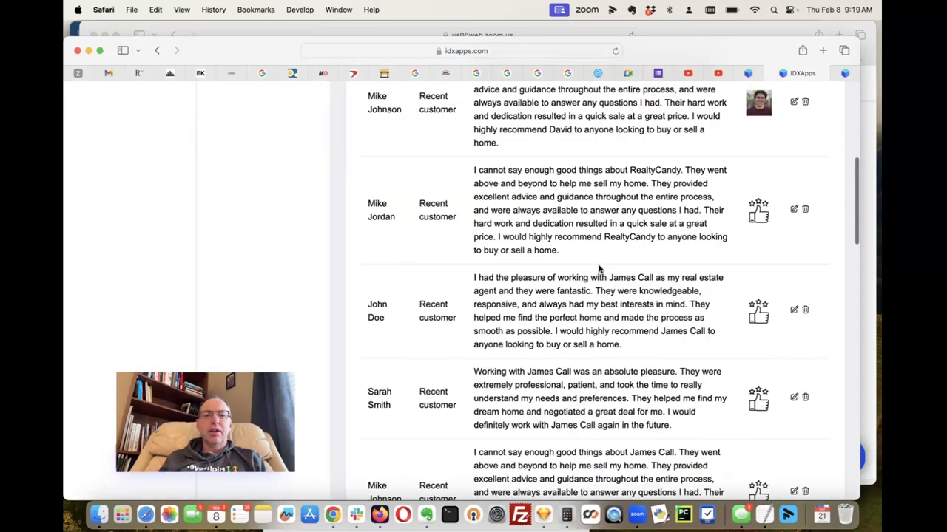
pyautogui.scroll(5, 554, 211)
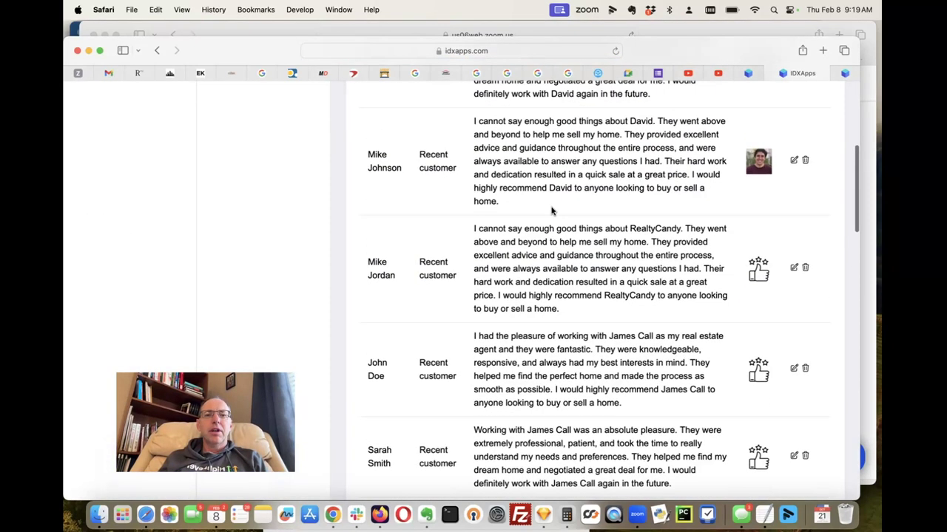
# Start a new testimonial with the reviewer's name, title Sales, and quote 'The folks at RealtyCandy...'.
pyautogui.click(766, 195)
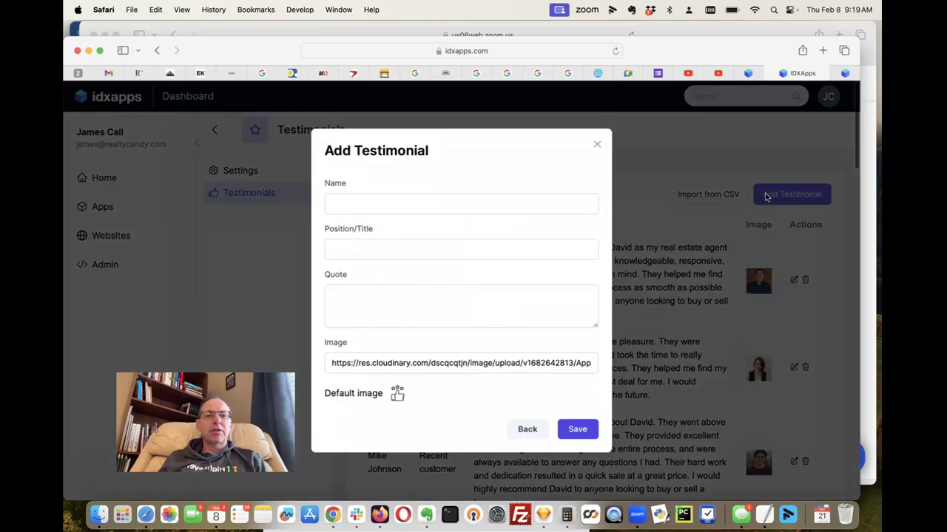
pyautogui.click(394, 204)
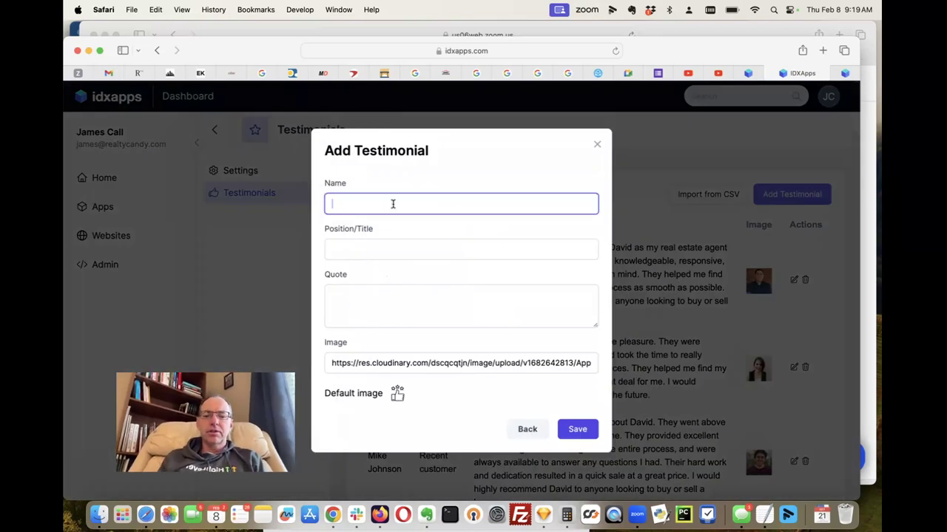
pyautogui.write('LeBro')
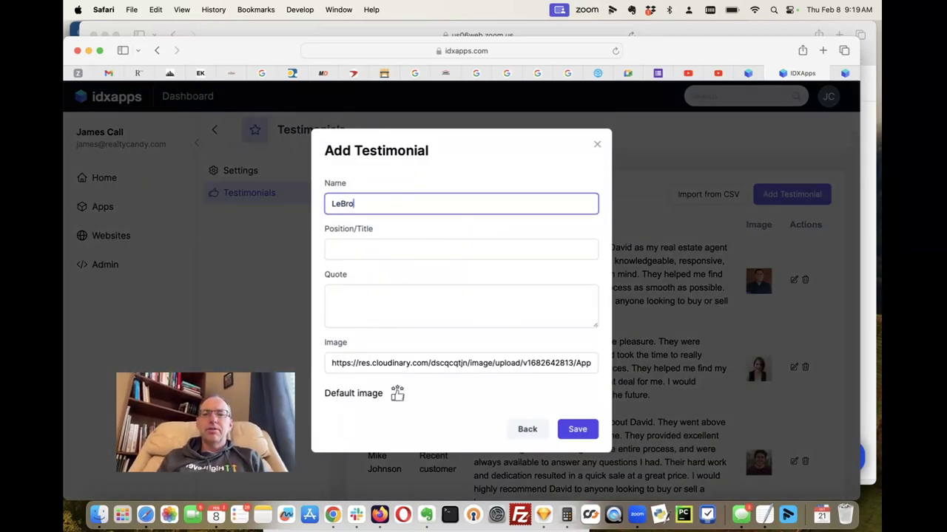
pyautogui.write('n James')
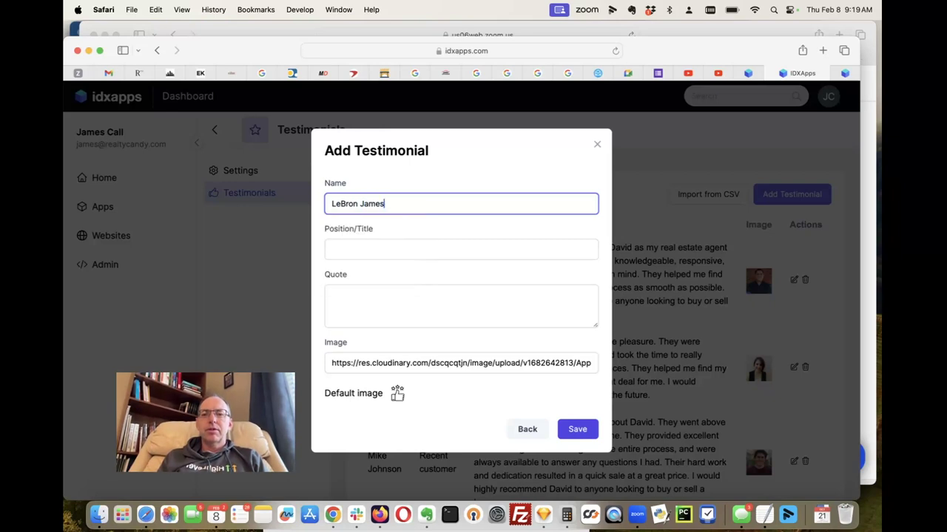
pyautogui.press('Tab')
pyautogui.write('Sales')
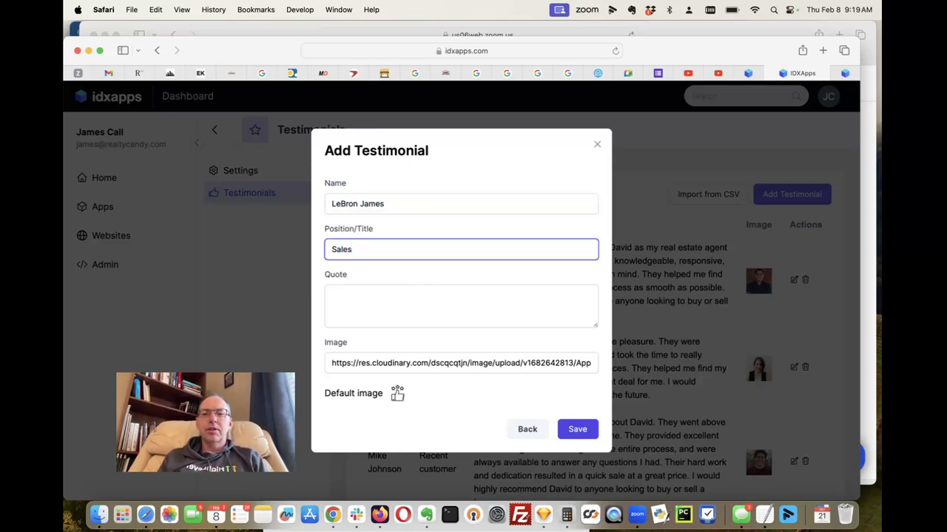
pyautogui.press('Tab')
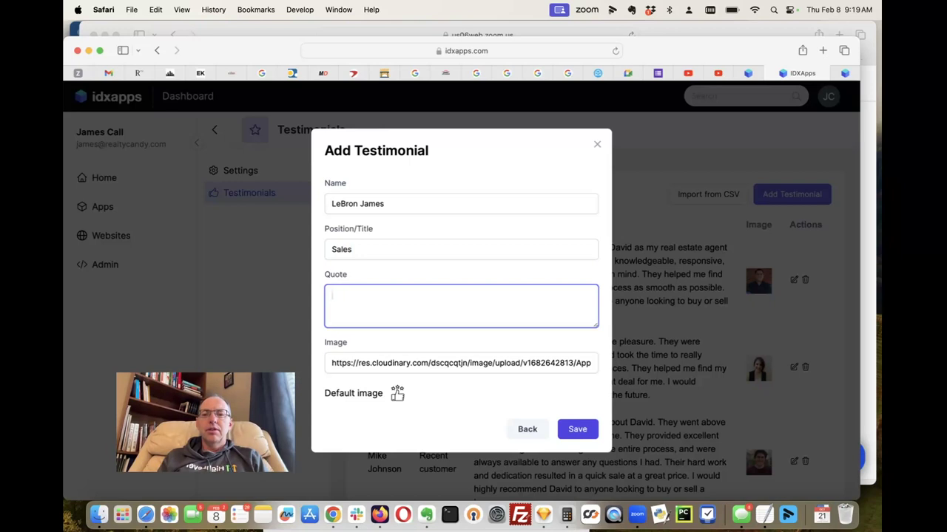
pyautogui.write('The fol')
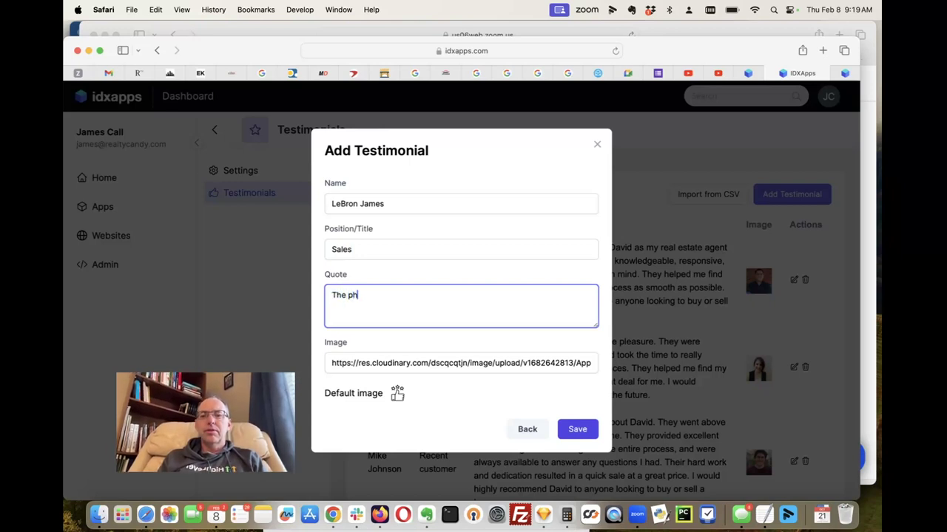
pyautogui.press('BackSpace')
pyautogui.press('BackSpace')
pyautogui.write('olks at ')
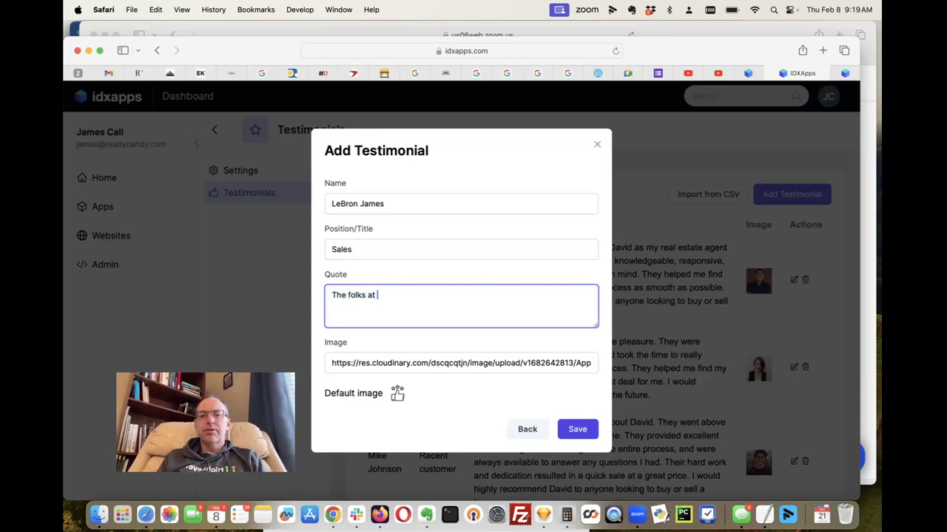
pyautogui.write('RealtyCandy')
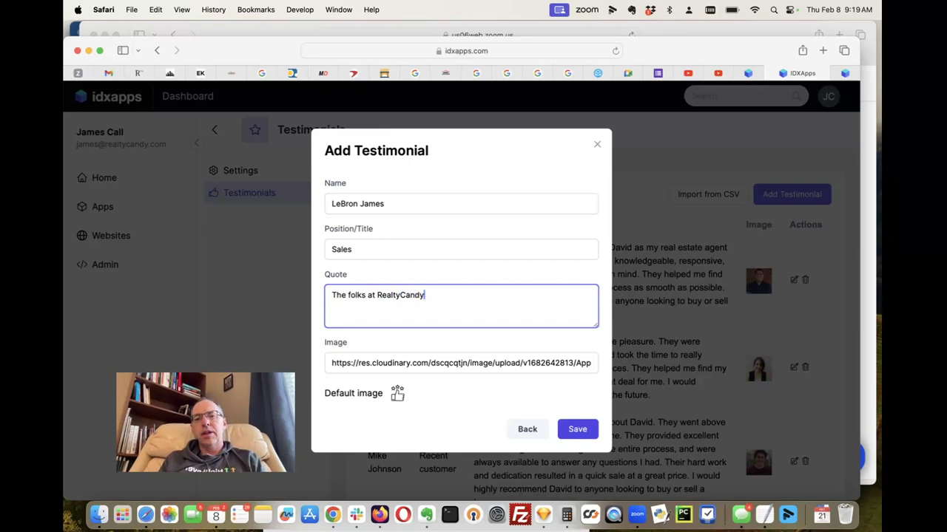
pyautogui.write(' were great!')
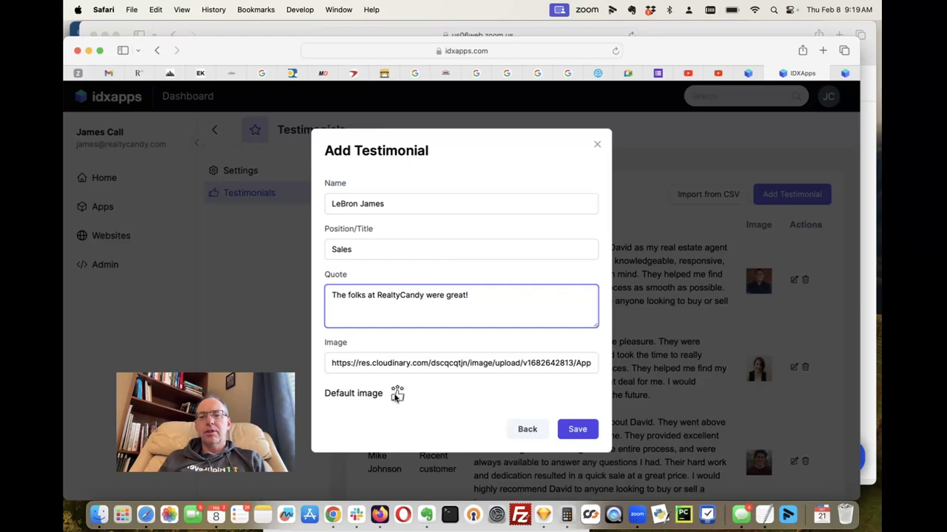
pyautogui.click(576, 429)
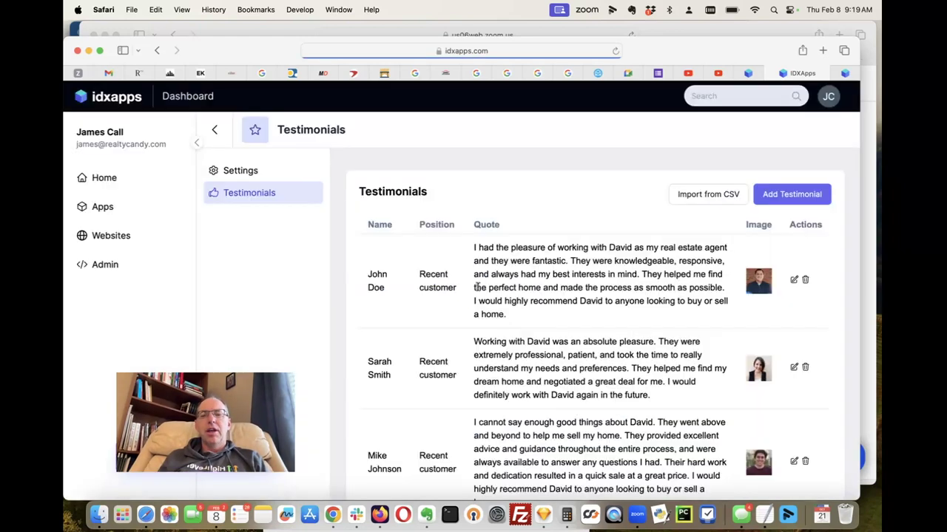
pyautogui.scroll(-5, 576, 295)
pyautogui.scroll(-3, 576, 295)
pyautogui.scroll(-3, 576, 296)
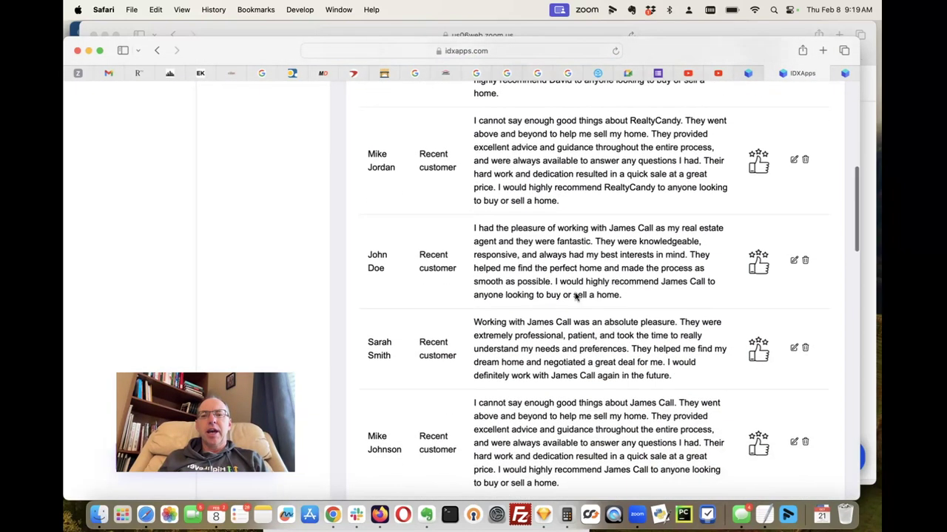
pyautogui.scroll(-3, 576, 294)
pyautogui.scroll(-3, 575, 293)
pyautogui.scroll(-3, 575, 294)
pyautogui.scroll(-3, 575, 294)
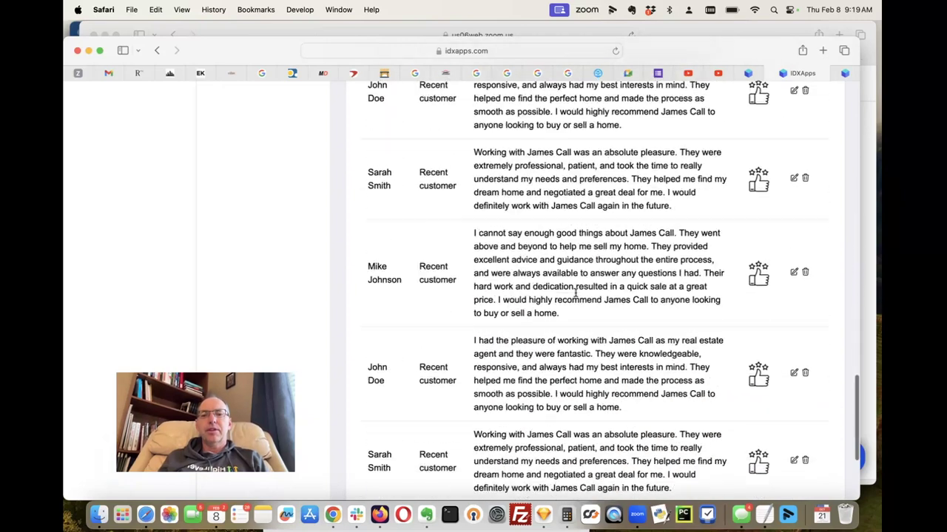
pyautogui.scroll(-3, 576, 296)
pyautogui.scroll(-3, 575, 296)
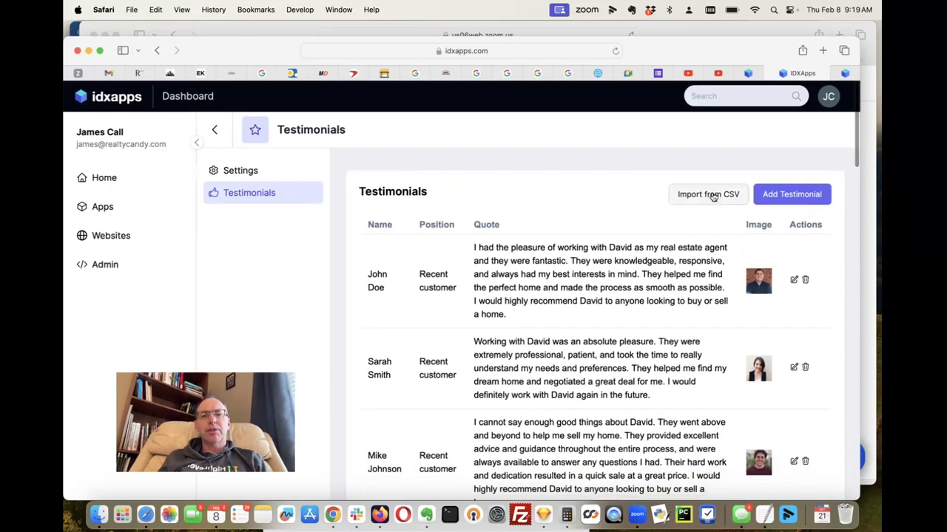
pyautogui.click(710, 194)
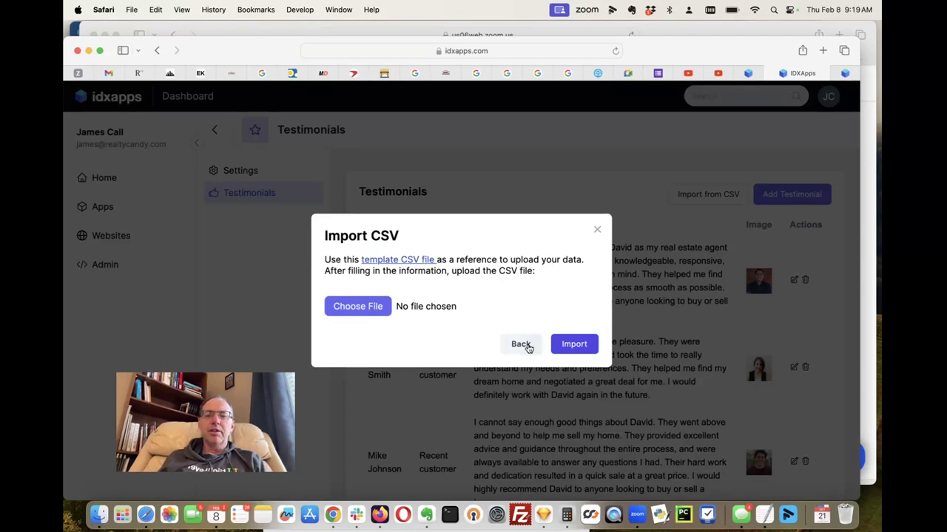
pyautogui.click(596, 230)
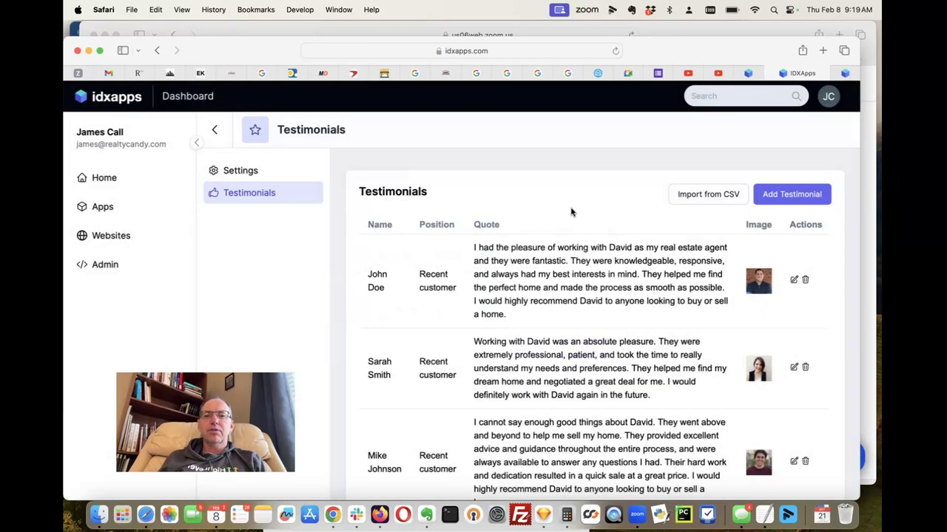
# Preview the carousel, cycling through three testimonials, then publish the widget.
pyautogui.click(259, 195)
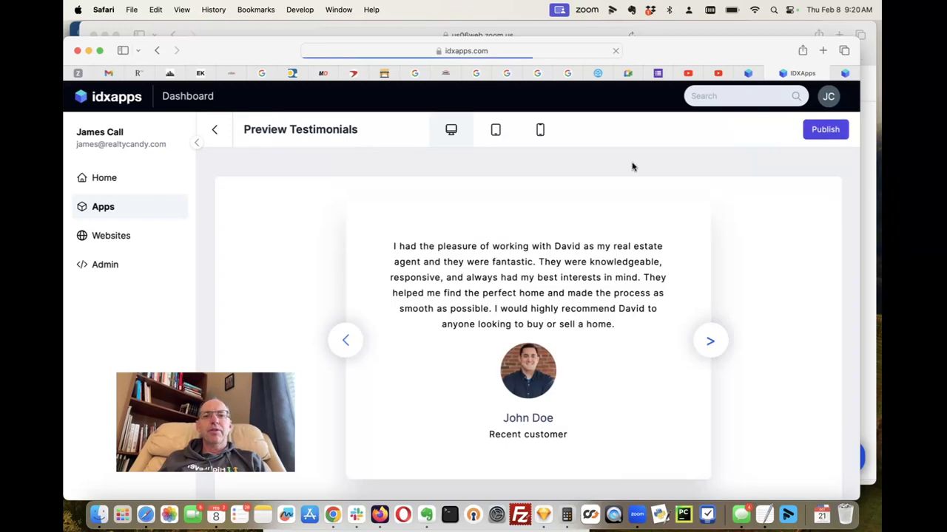
pyautogui.click(711, 340)
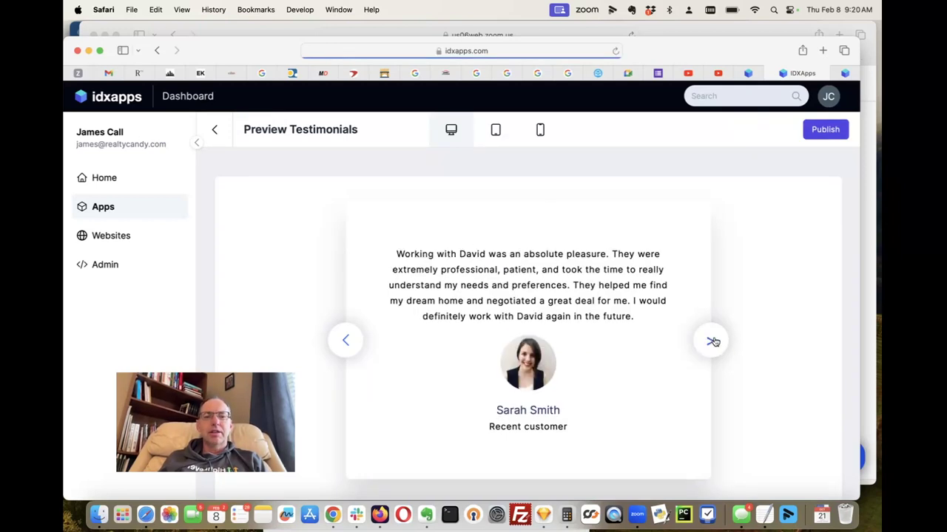
pyautogui.click(713, 342)
pyautogui.click(713, 340)
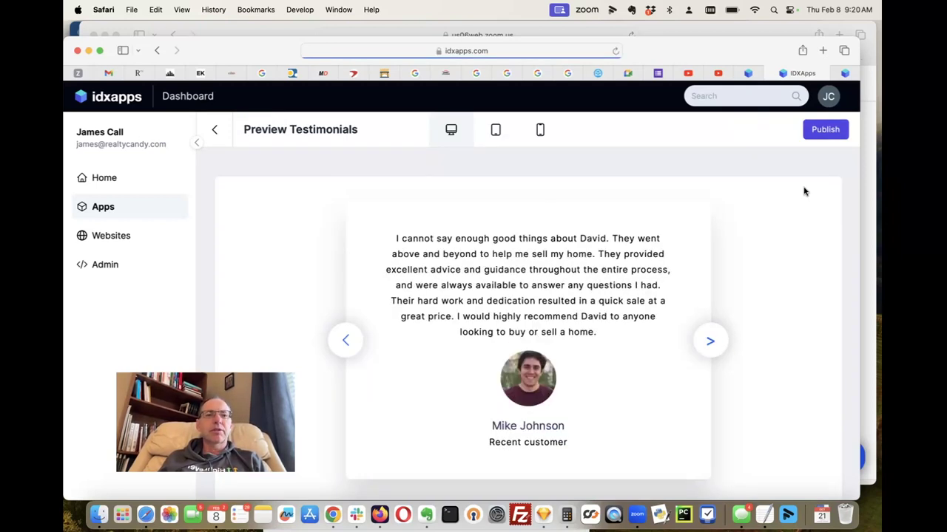
pyautogui.click(827, 129)
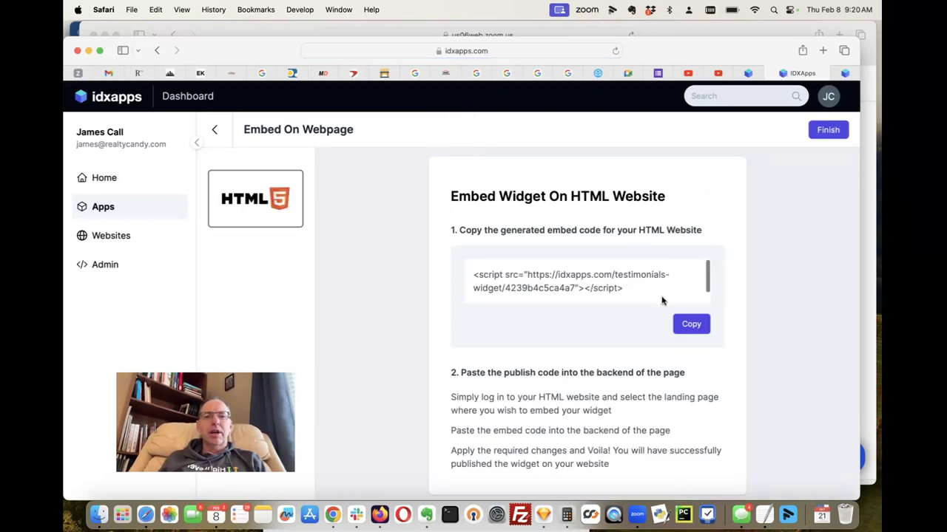
# Copy the generated embed script from the HTML embed page.
pyautogui.click(687, 325)
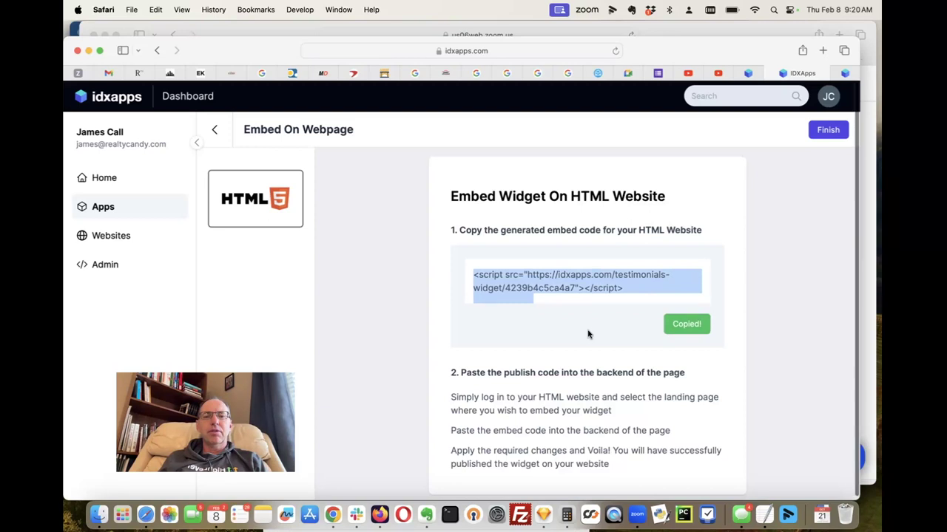
pyautogui.scroll(-1, 587, 332)
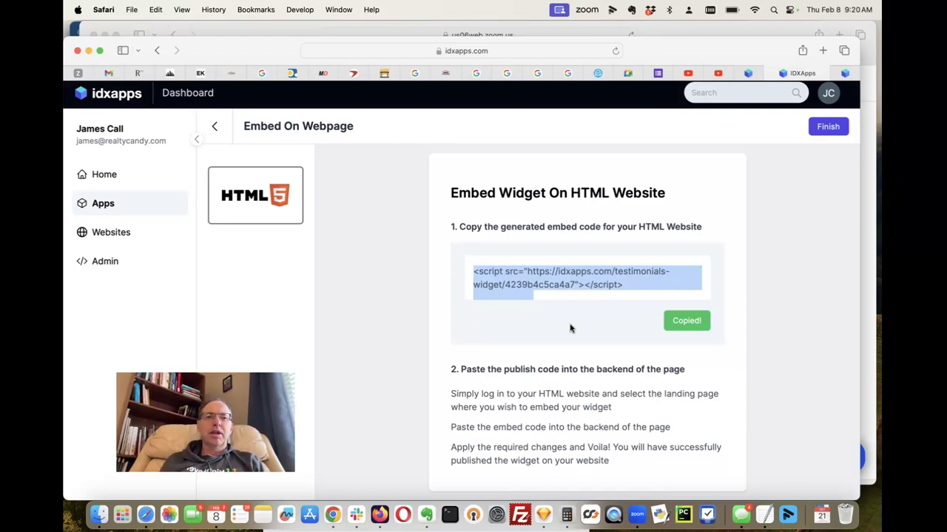
# Paste the embed script into JSFiddle's HTML panel, run it, and cycle the carousel forward.
pyautogui.press('super+t')
pyautogui.write('jsfiddle.net')
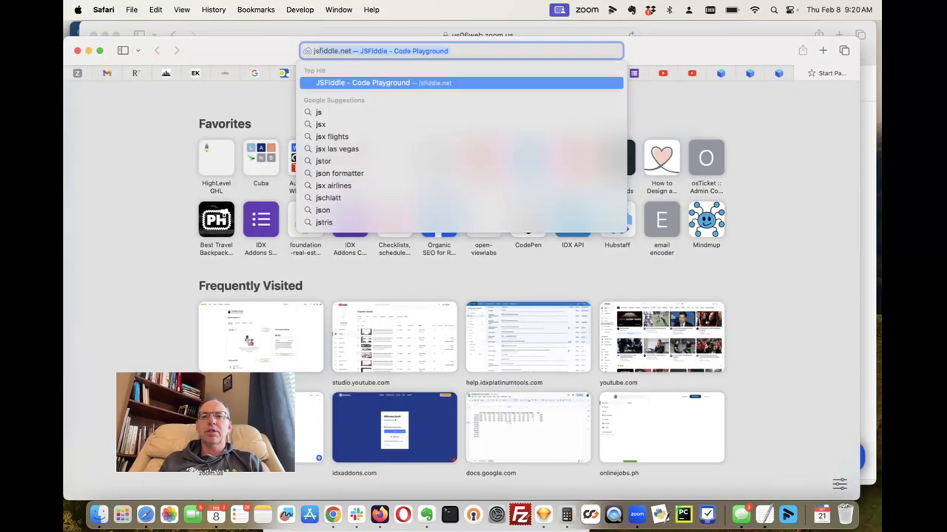
pyautogui.press('Return')
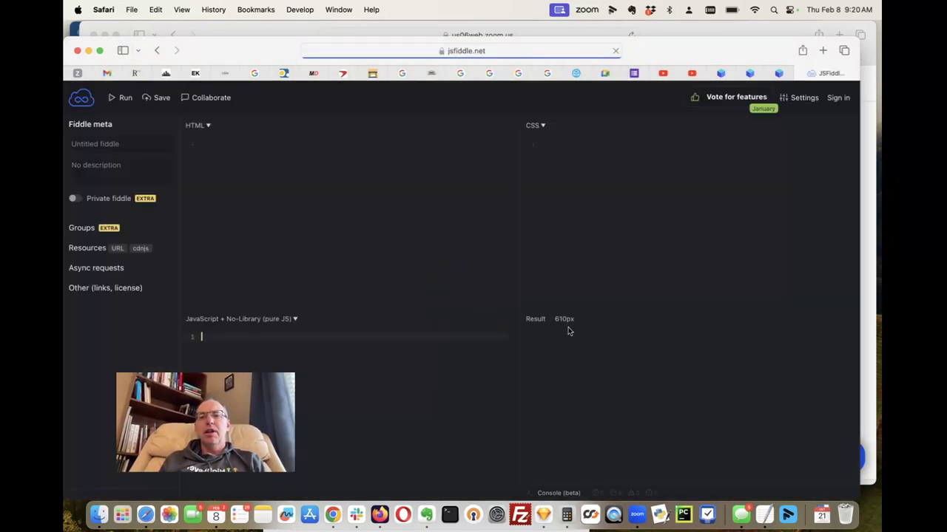
pyautogui.press('super+v')
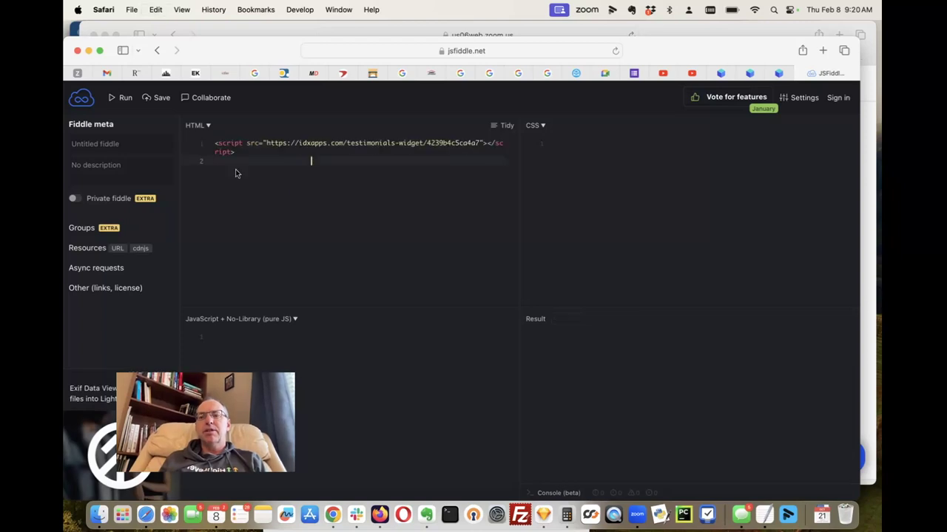
pyautogui.click(126, 106)
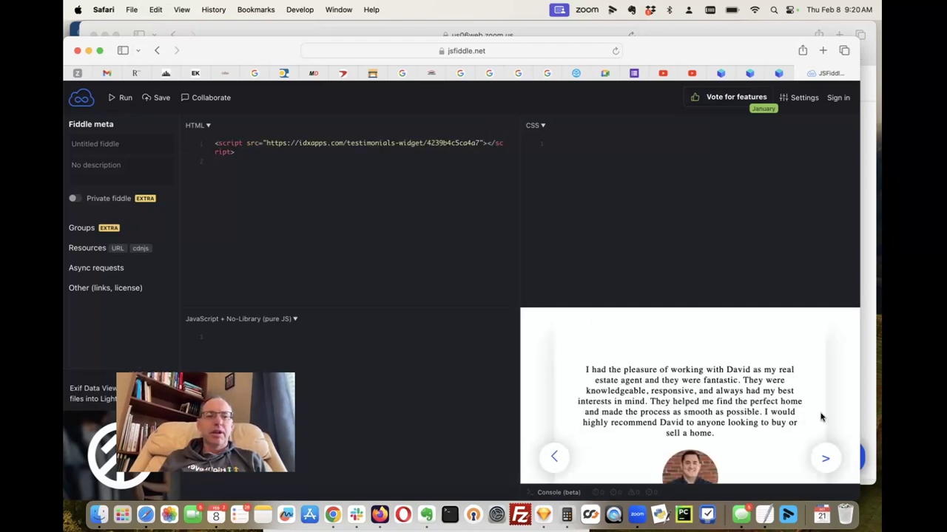
pyautogui.click(826, 458)
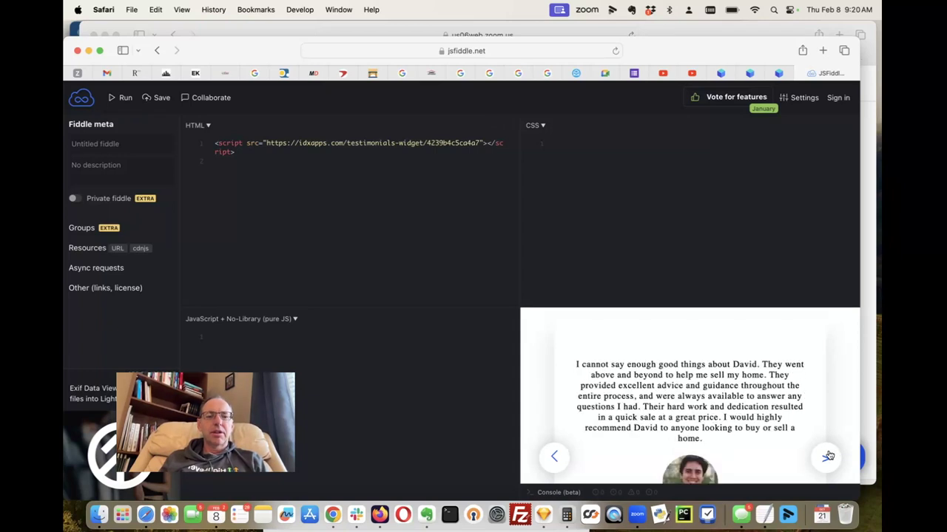
pyautogui.click(828, 456)
pyautogui.click(827, 459)
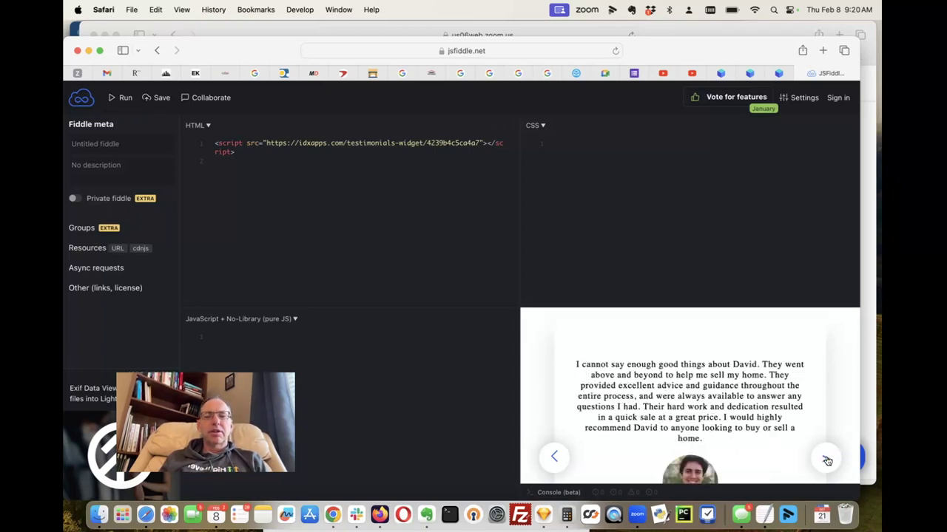